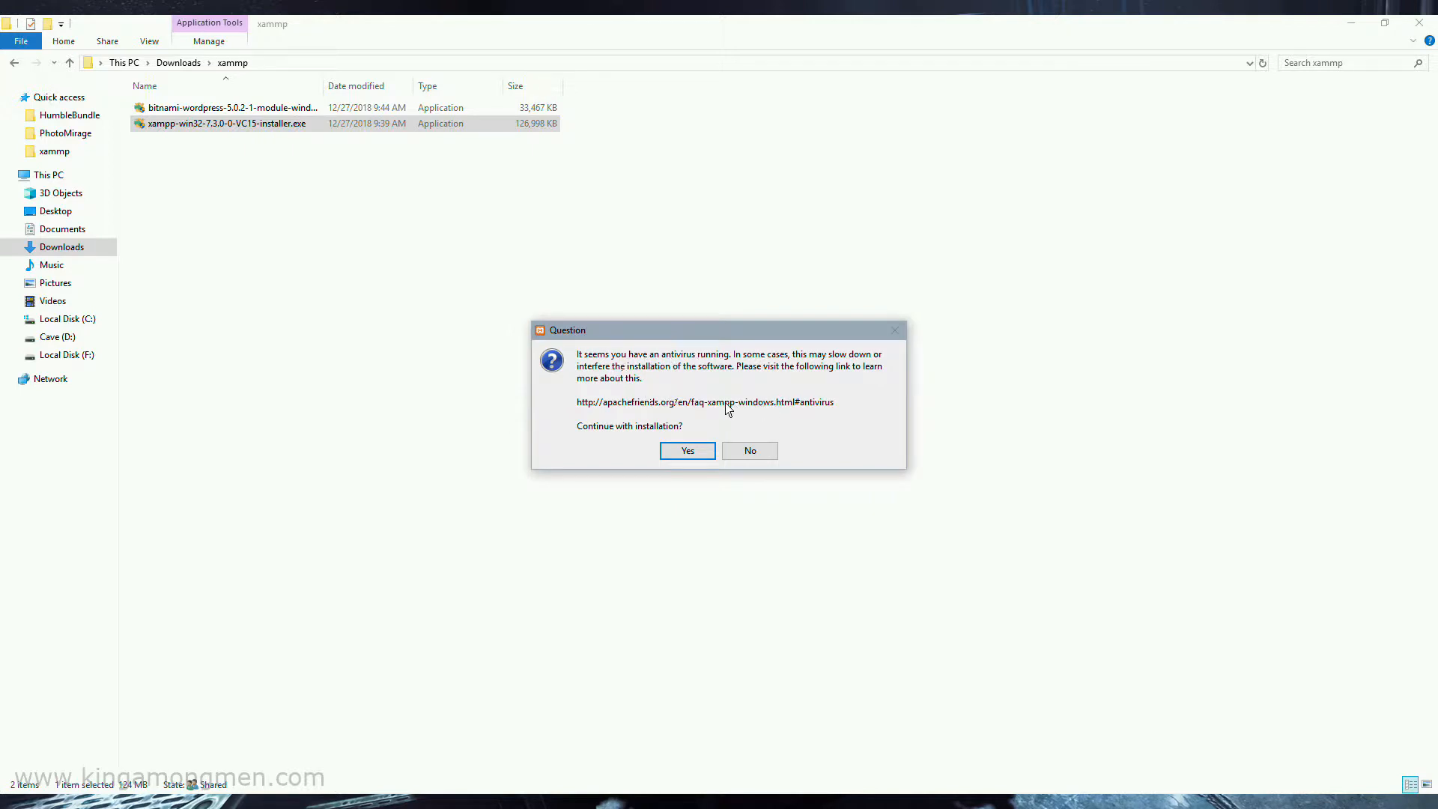
Continue the XAMPP setup past the antivirus and UAC warnings and exclude Tomcat from the components
{"action": "left_click", "coordinate": [704, 456]}
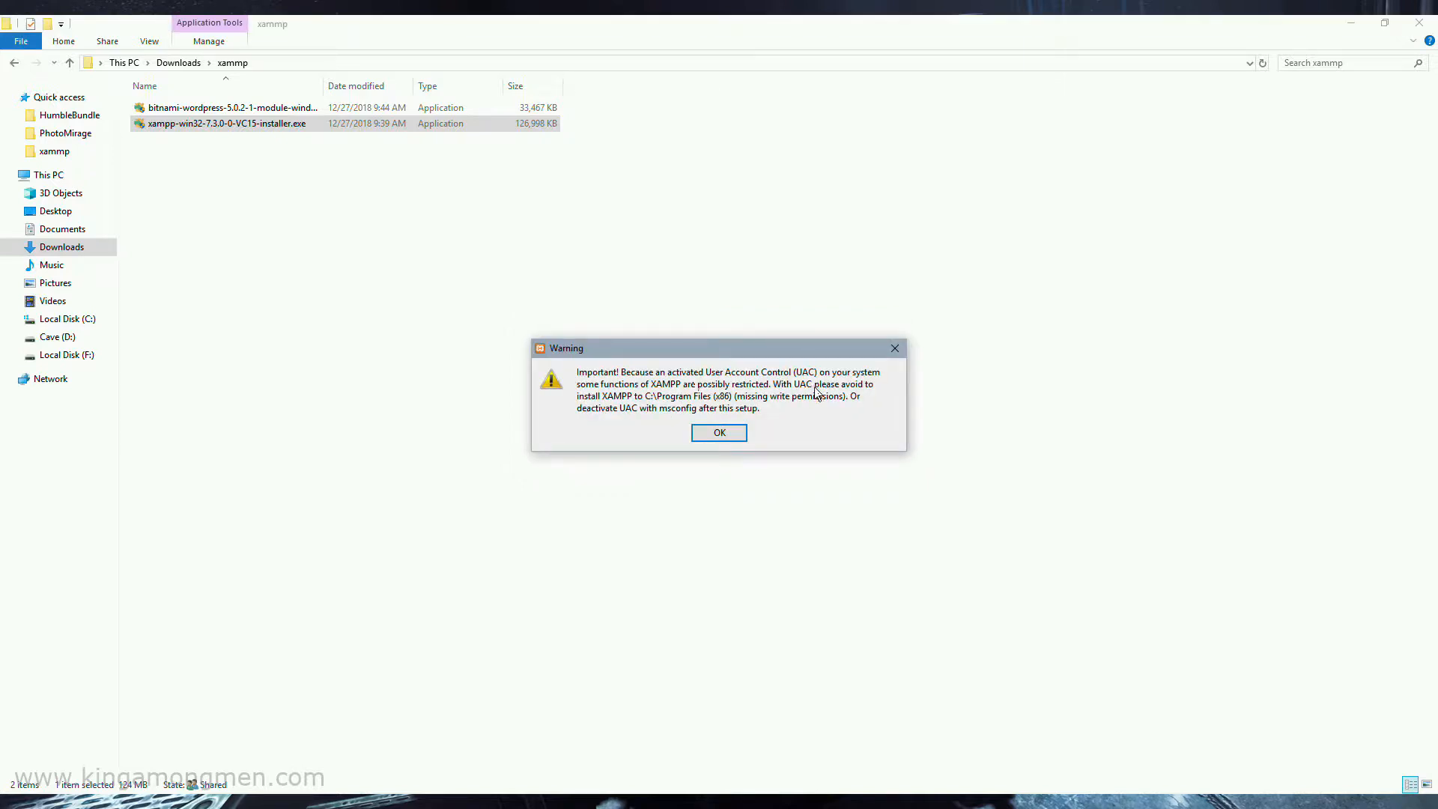
{"action": "left_click", "coordinate": [719, 434]}
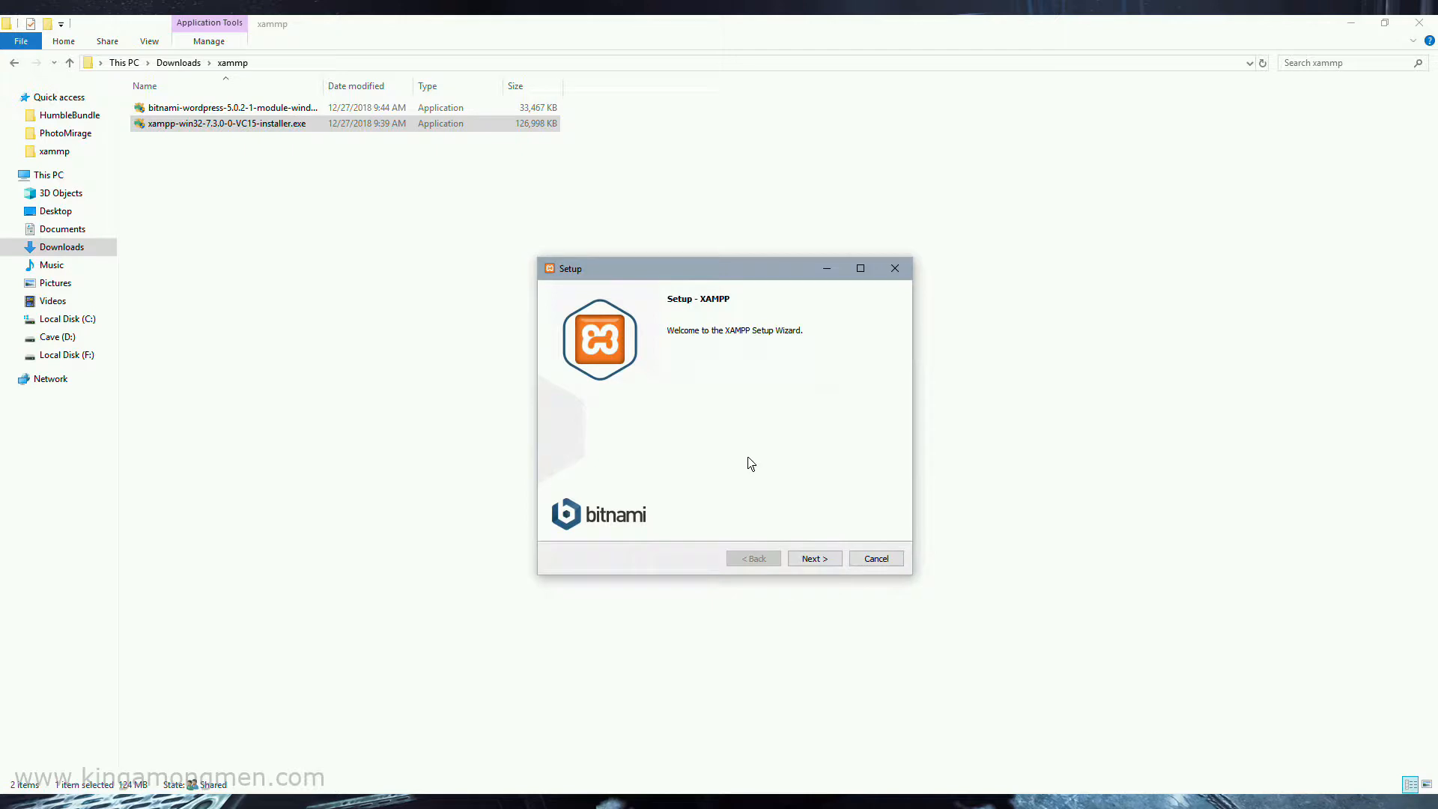
{"action": "left_click", "coordinate": [810, 564]}
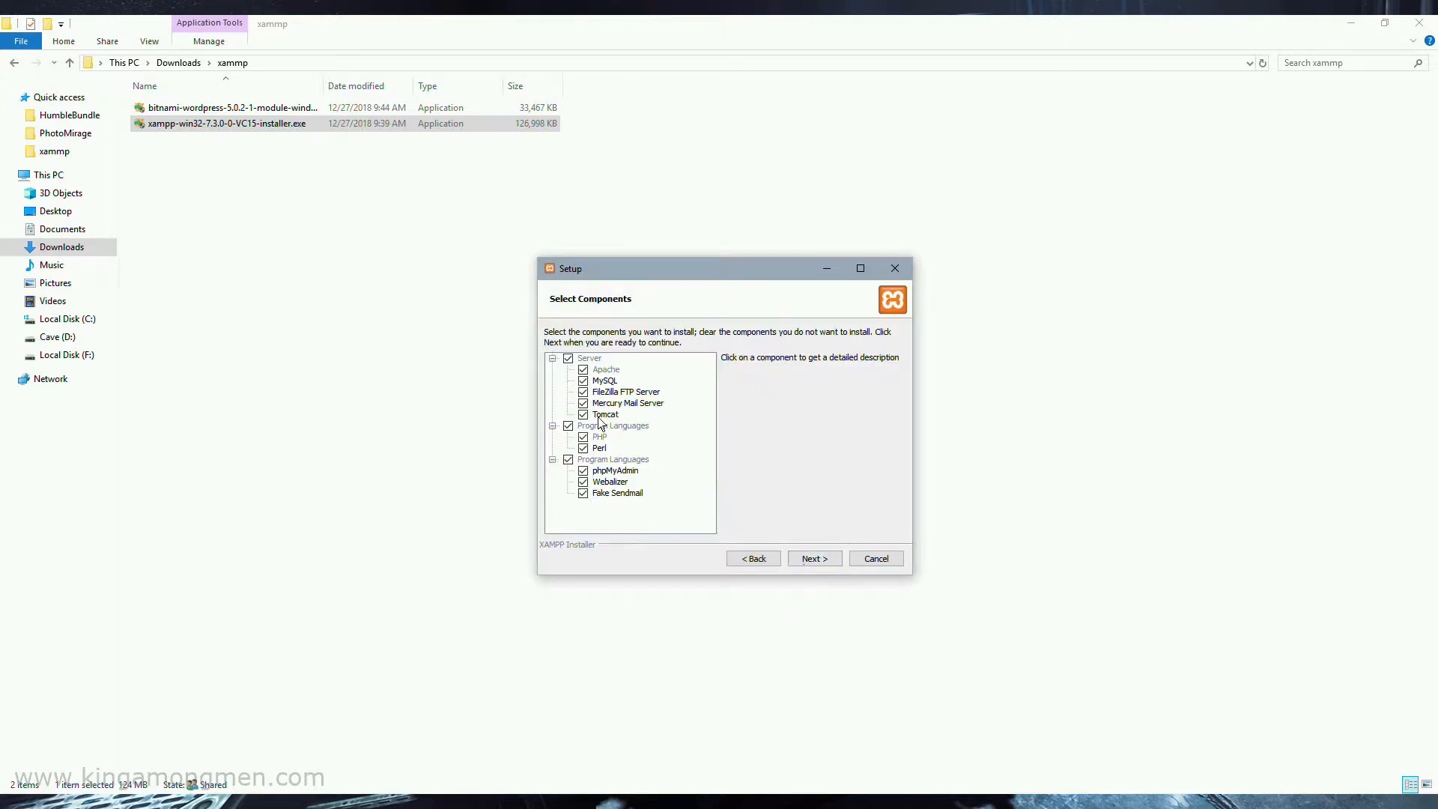
{"action": "left_click", "coordinate": [583, 415]}
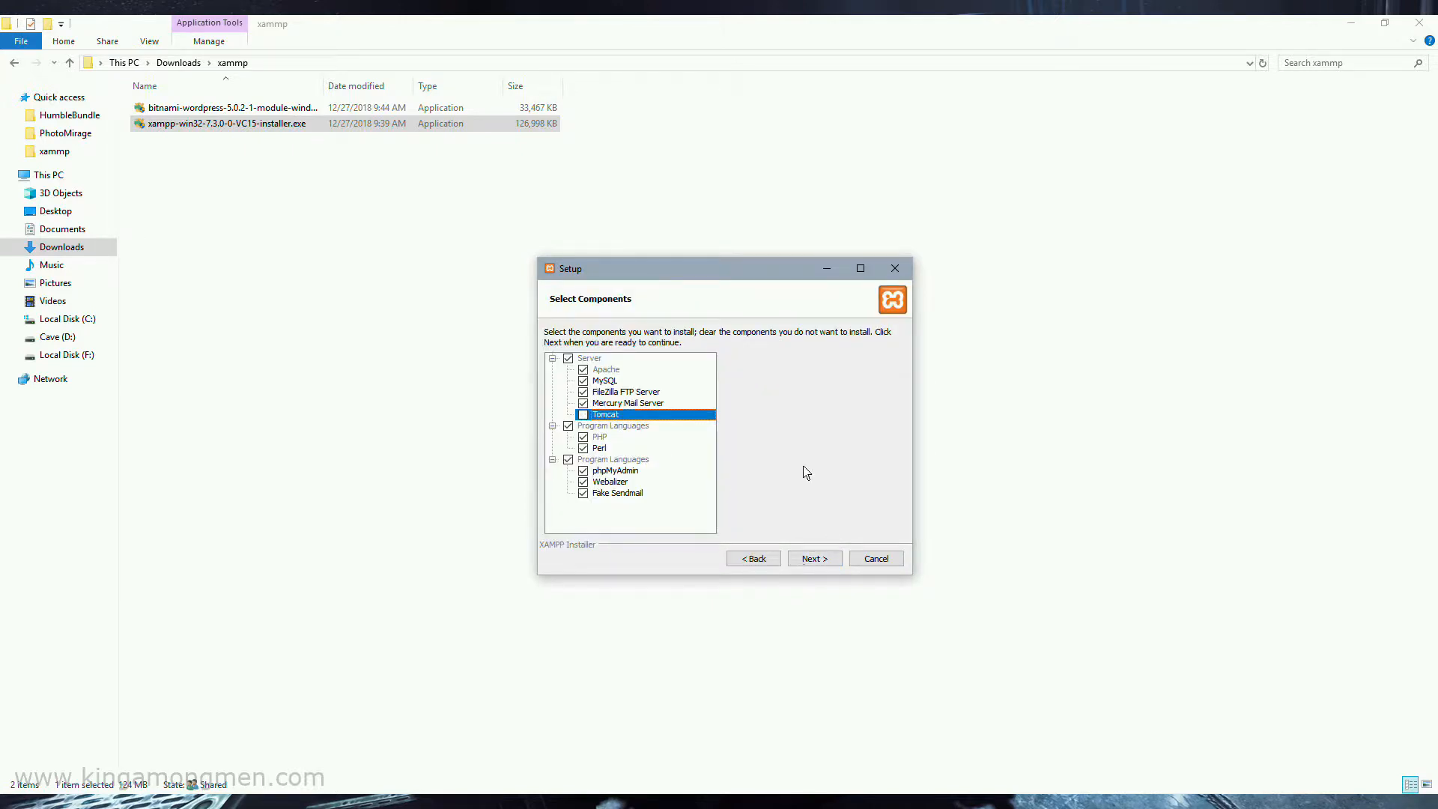
{"action": "left_click", "coordinate": [815, 559]}
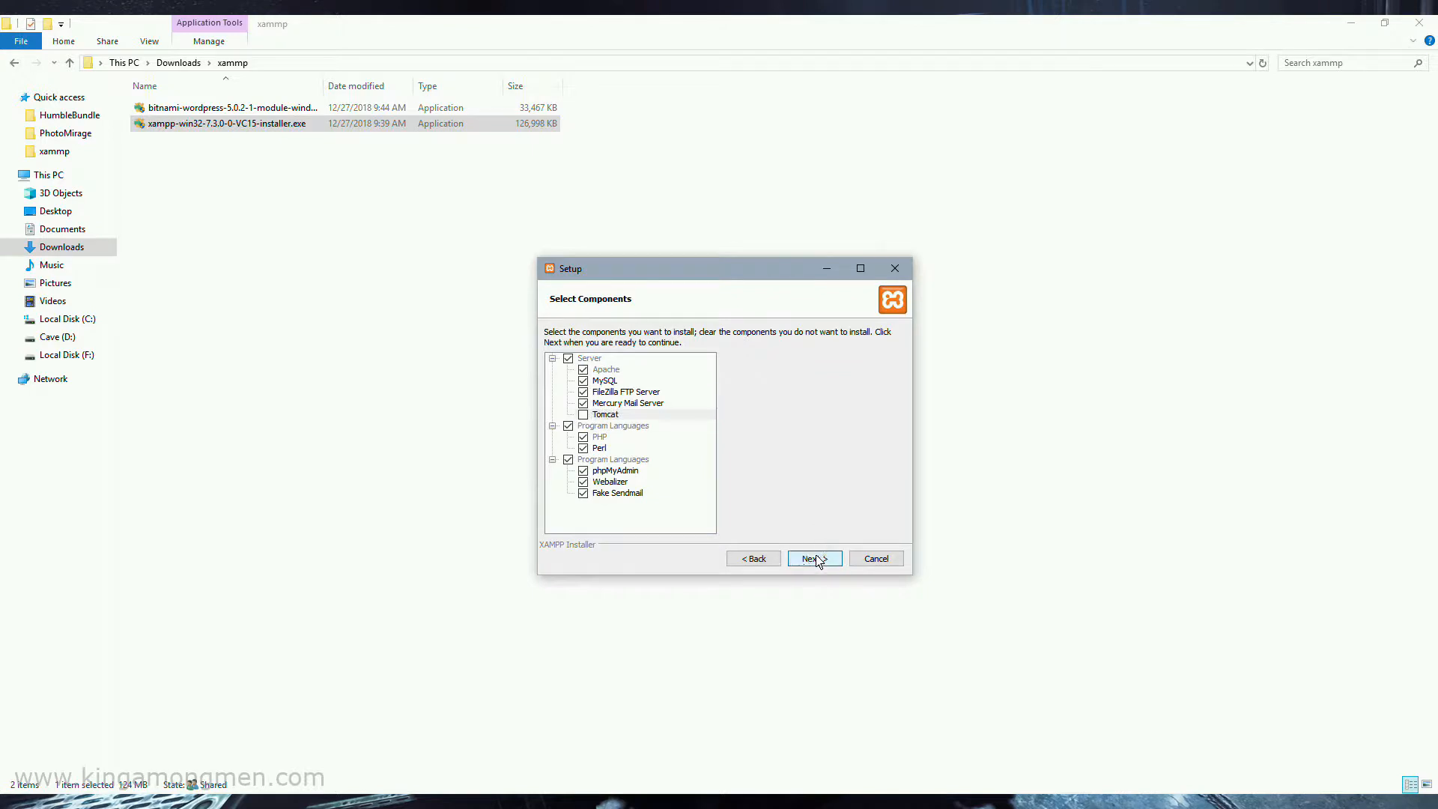
Install XAMPP into C:\xampp without opening the Bitnami information page, and finish the setup wizard
{"action": "left_click_drag", "start_coordinate": [663, 354], "coordinate": [581, 354]}
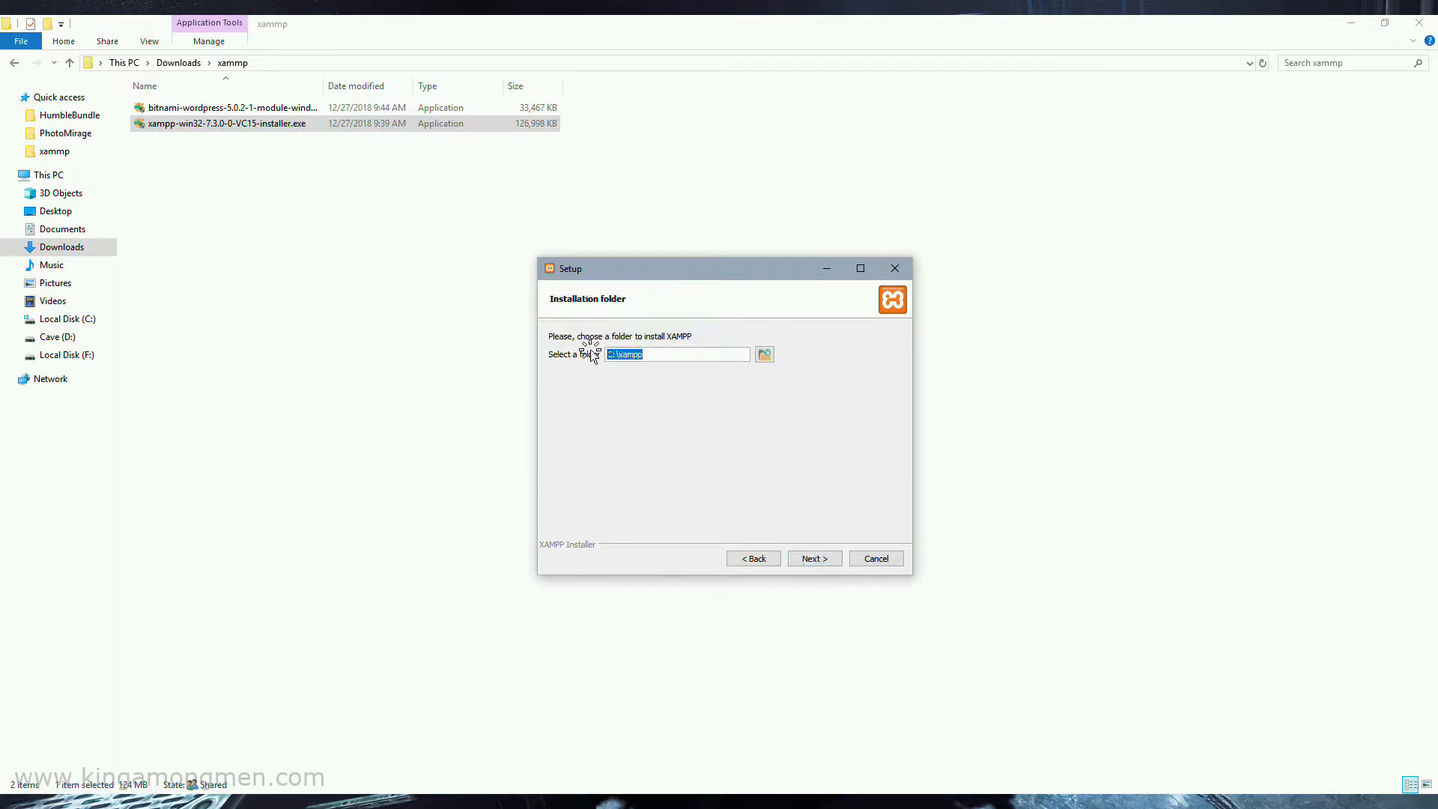
{"action": "left_click", "coordinate": [829, 560]}
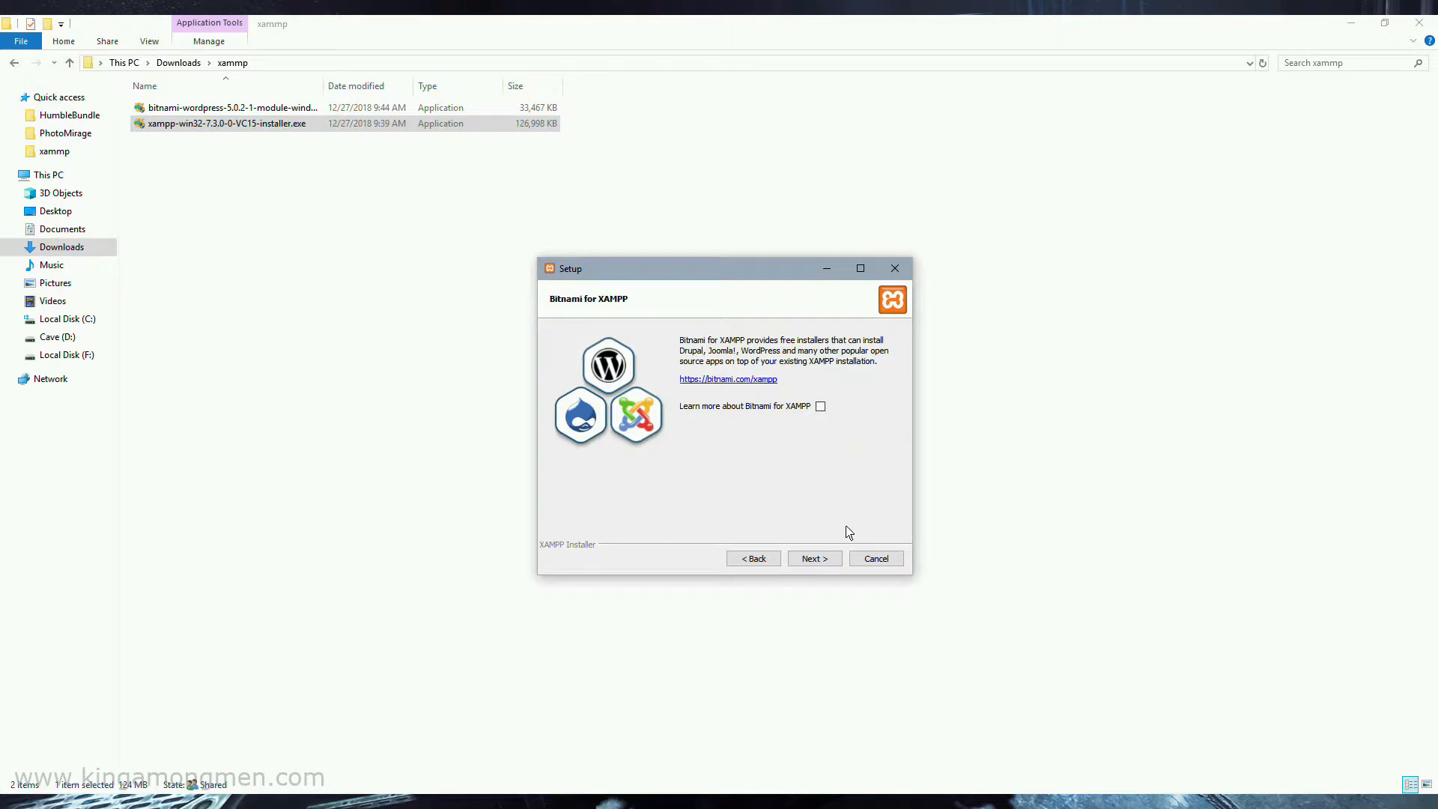
{"action": "left_click", "coordinate": [830, 563]}
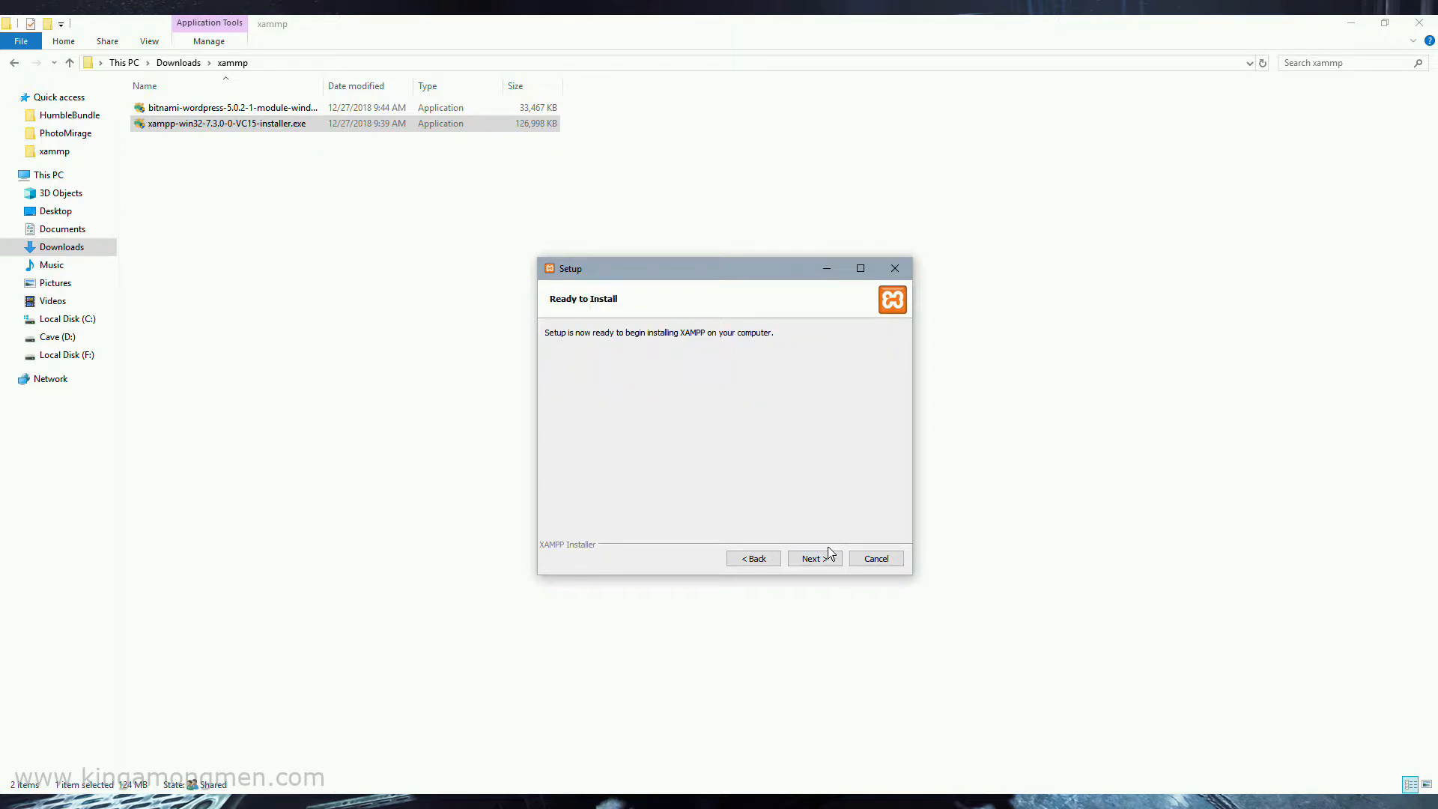
{"action": "left_click", "coordinate": [828, 560]}
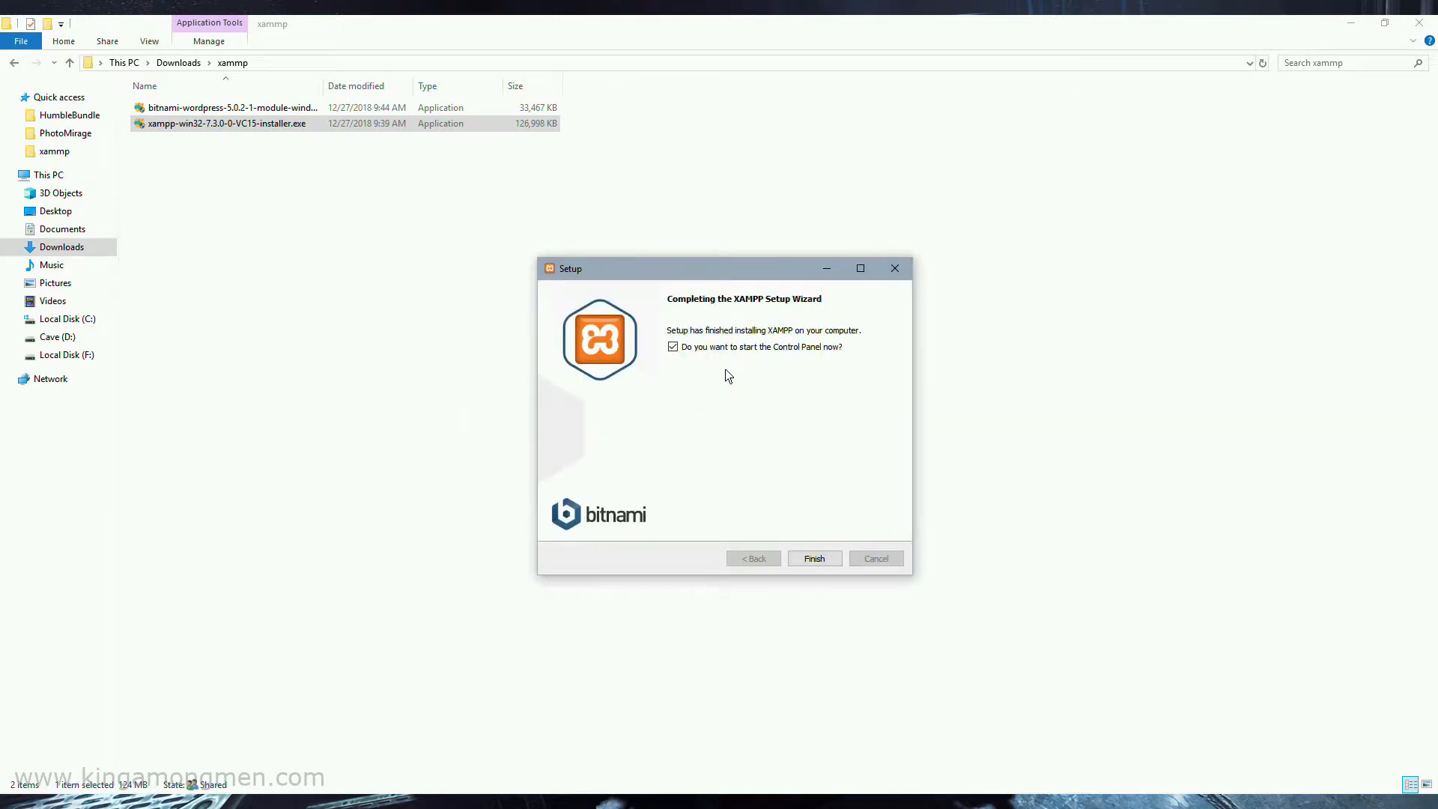
{"action": "left_click", "coordinate": [829, 562]}
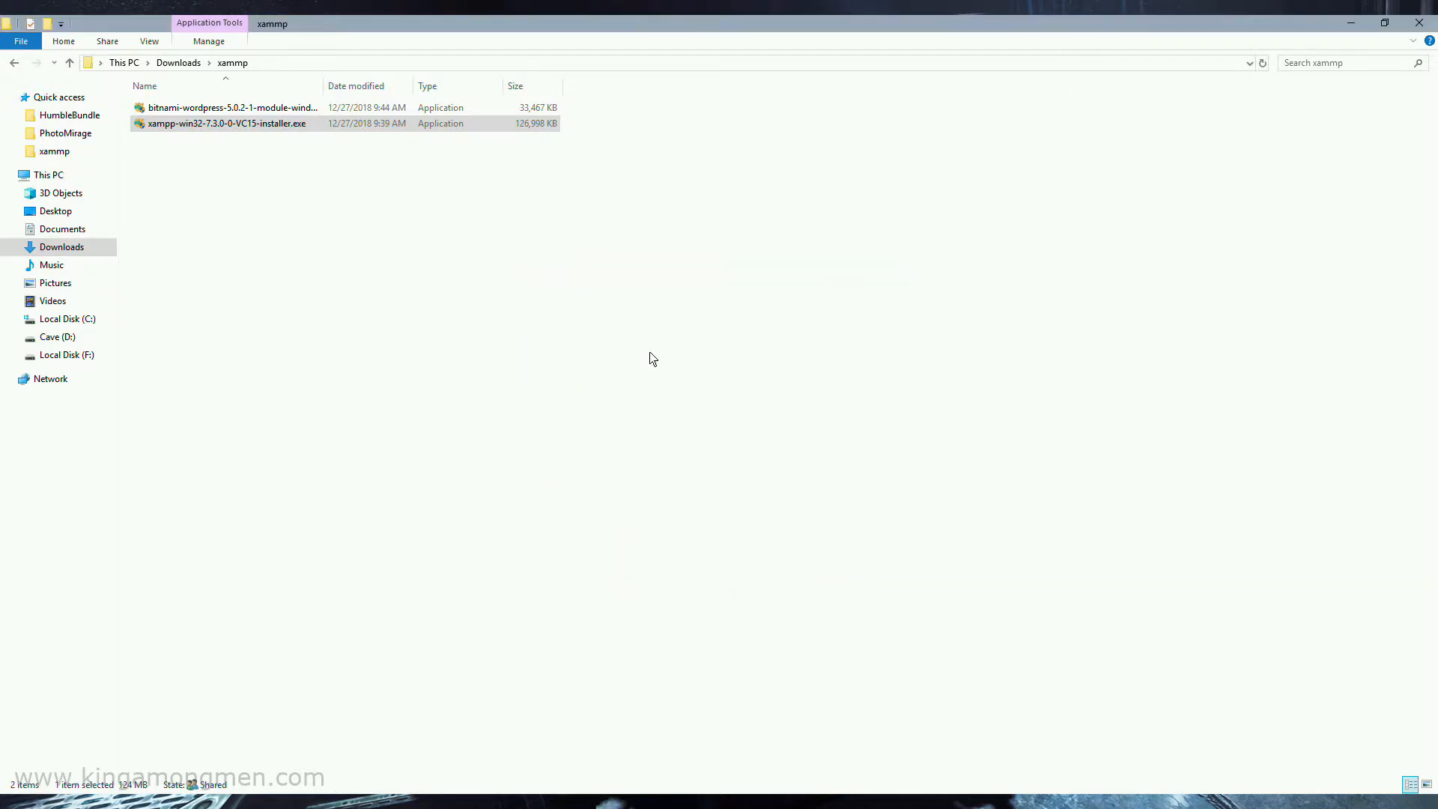
{"action": "left_click", "coordinate": [771, 452]}
Run xampp-control.exe from the C:\xampp folder as administrator
{"action": "left_click", "coordinate": [67, 318]}
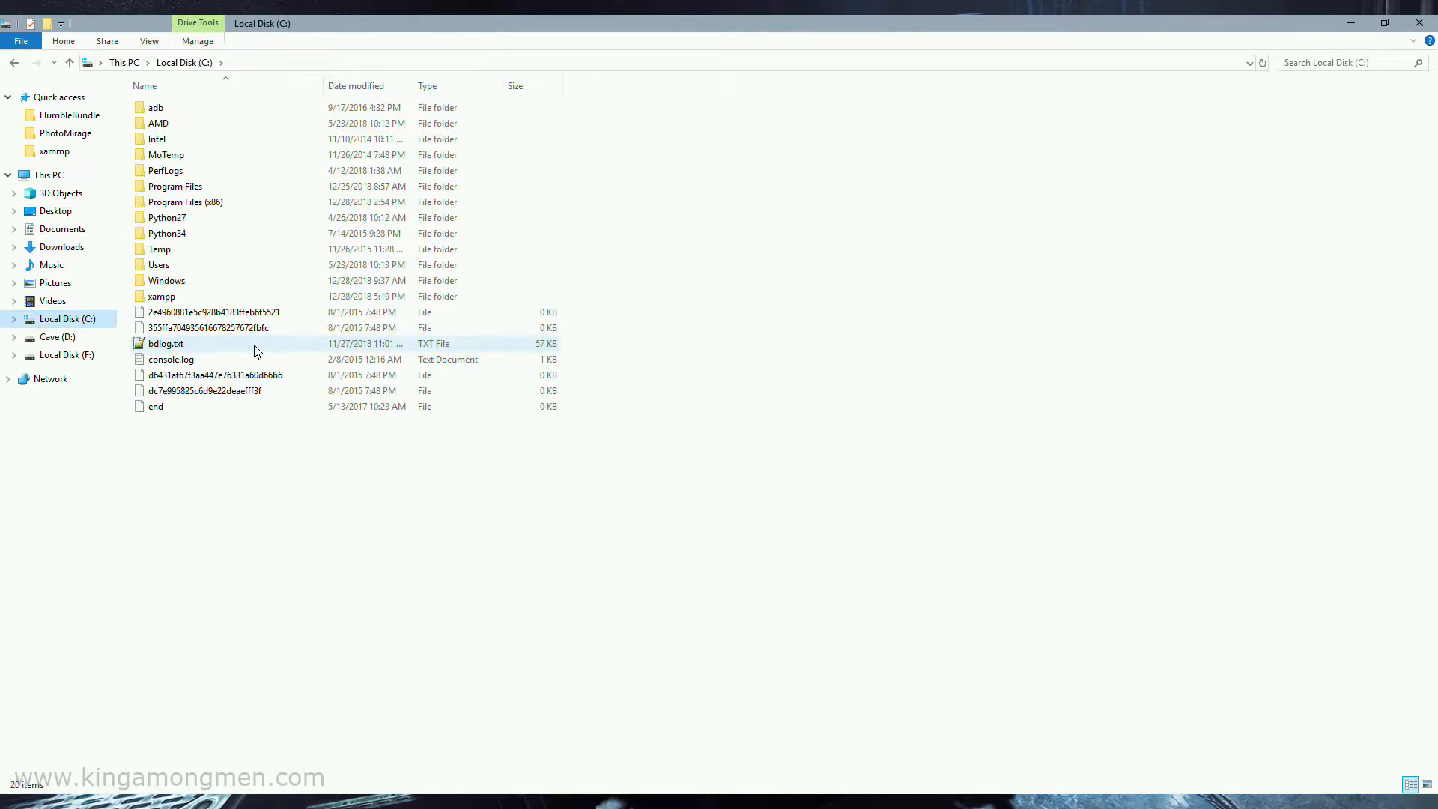
{"action": "double_click", "coordinate": [161, 303]}
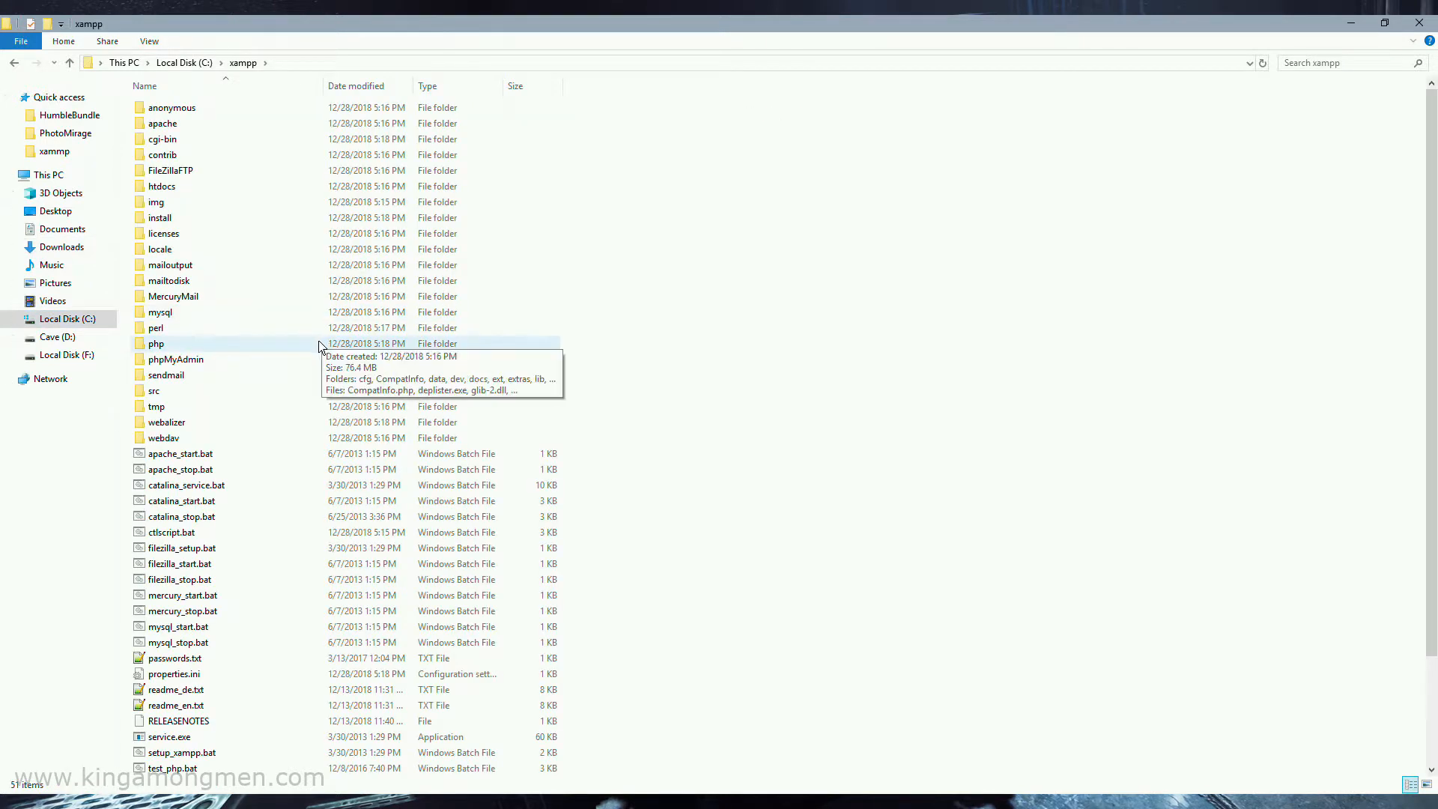
{"action": "scroll", "coordinate": [277, 468], "scroll_direction": "down", "scroll_amount": 3}
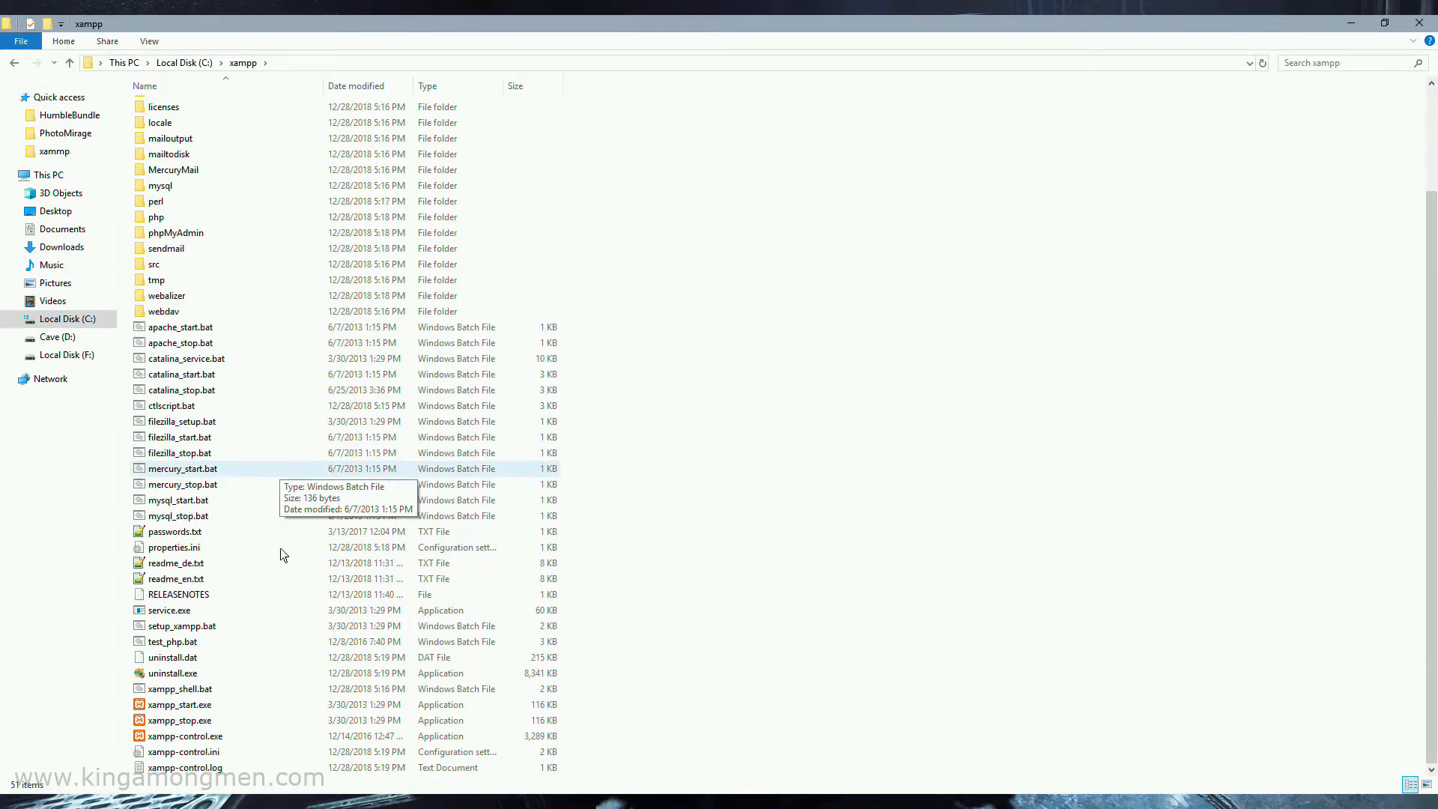
{"action": "right_click", "coordinate": [201, 739]}
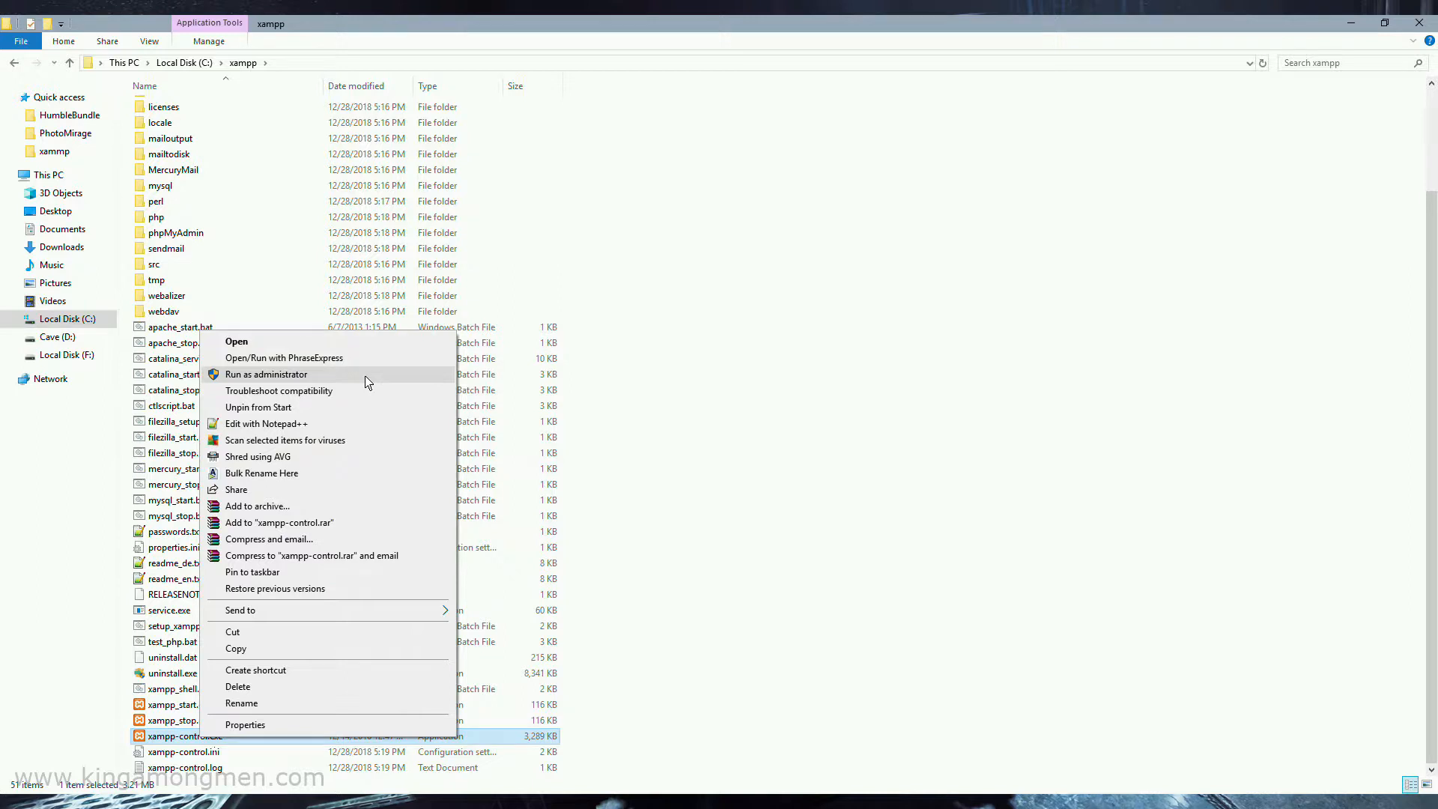
{"action": "left_click", "coordinate": [368, 382]}
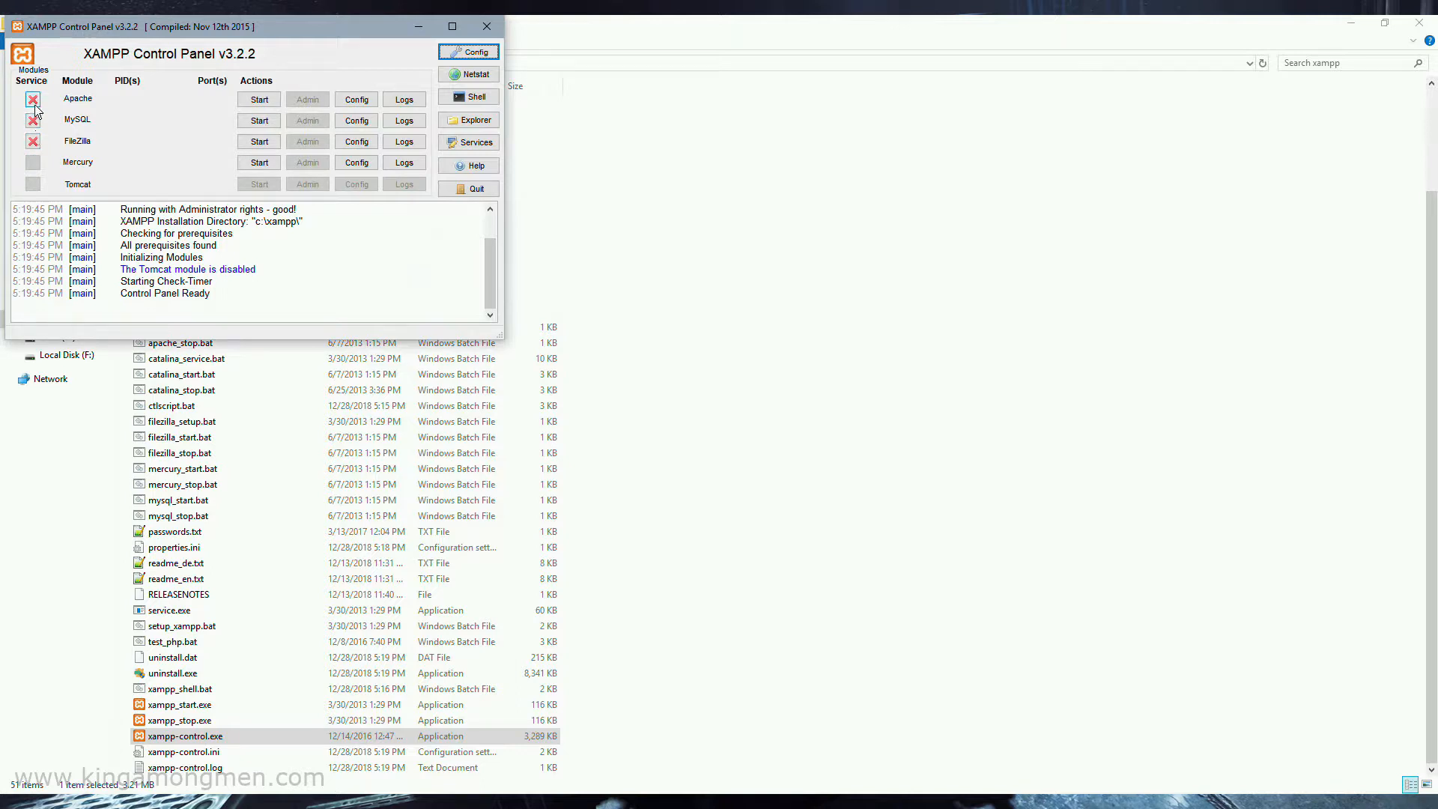
Install Apache, MySQL and FileZilla as services in the XAMPP Control Panel
{"action": "left_click", "coordinate": [33, 100]}
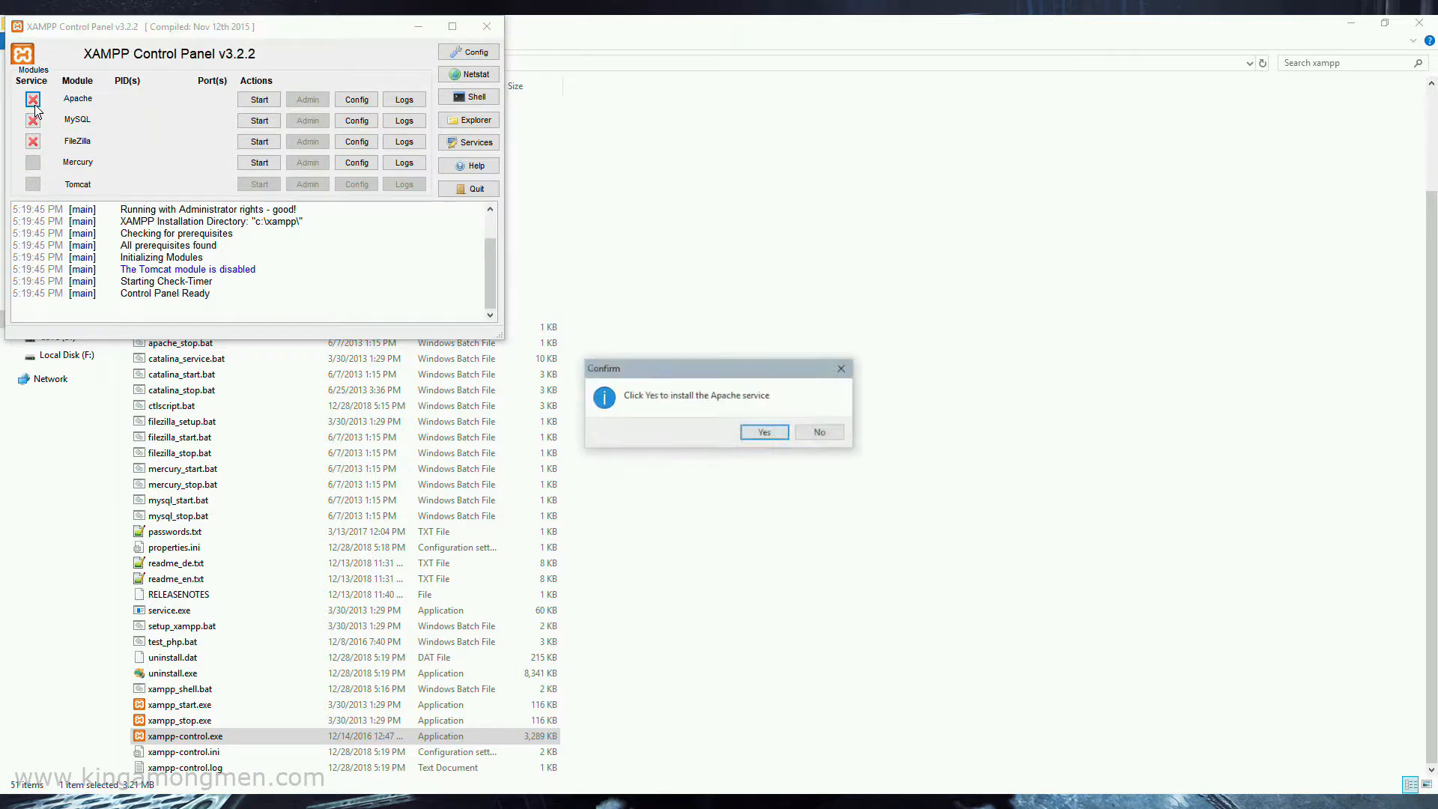
{"action": "left_click", "coordinate": [765, 433]}
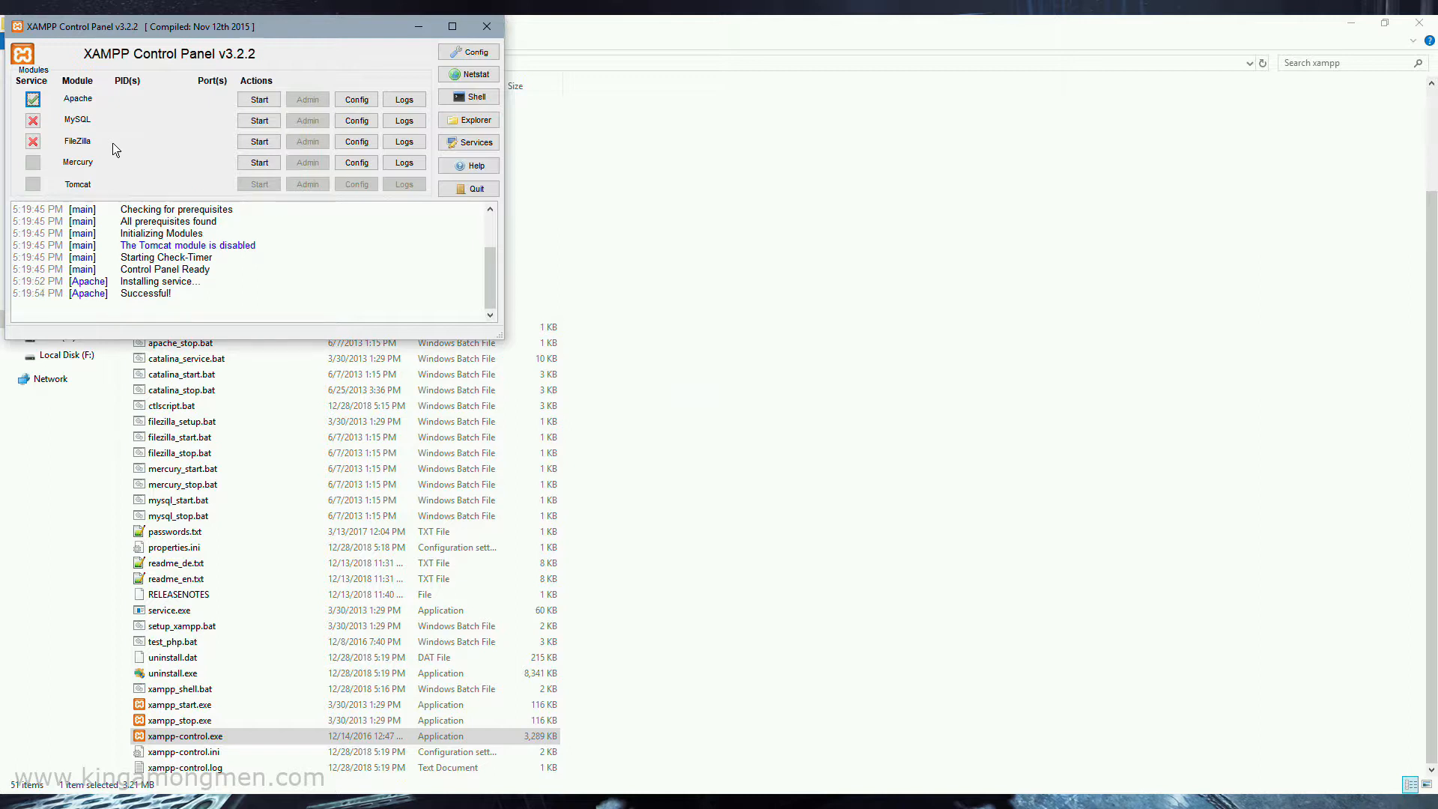
{"action": "left_click", "coordinate": [33, 121]}
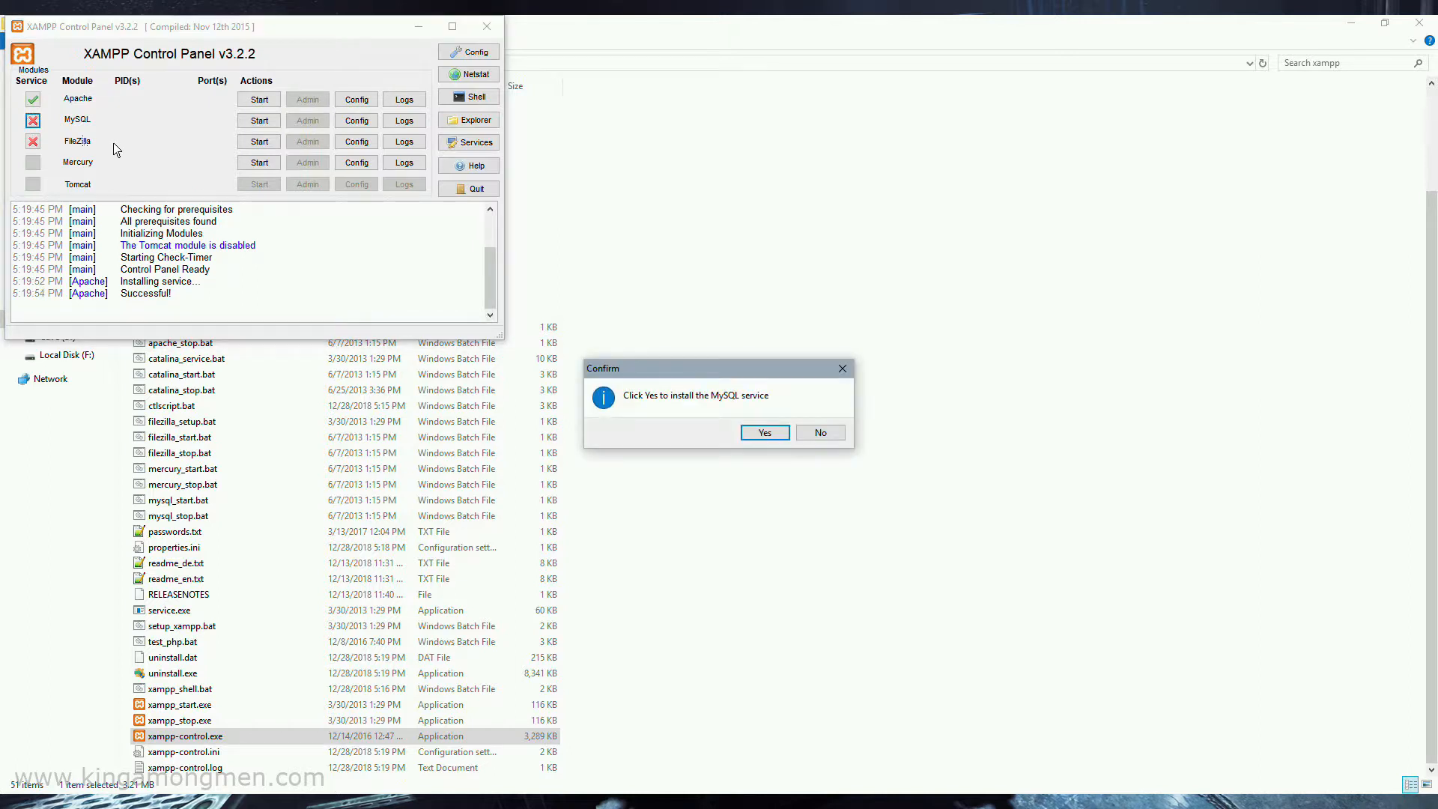
{"action": "left_click", "coordinate": [765, 433]}
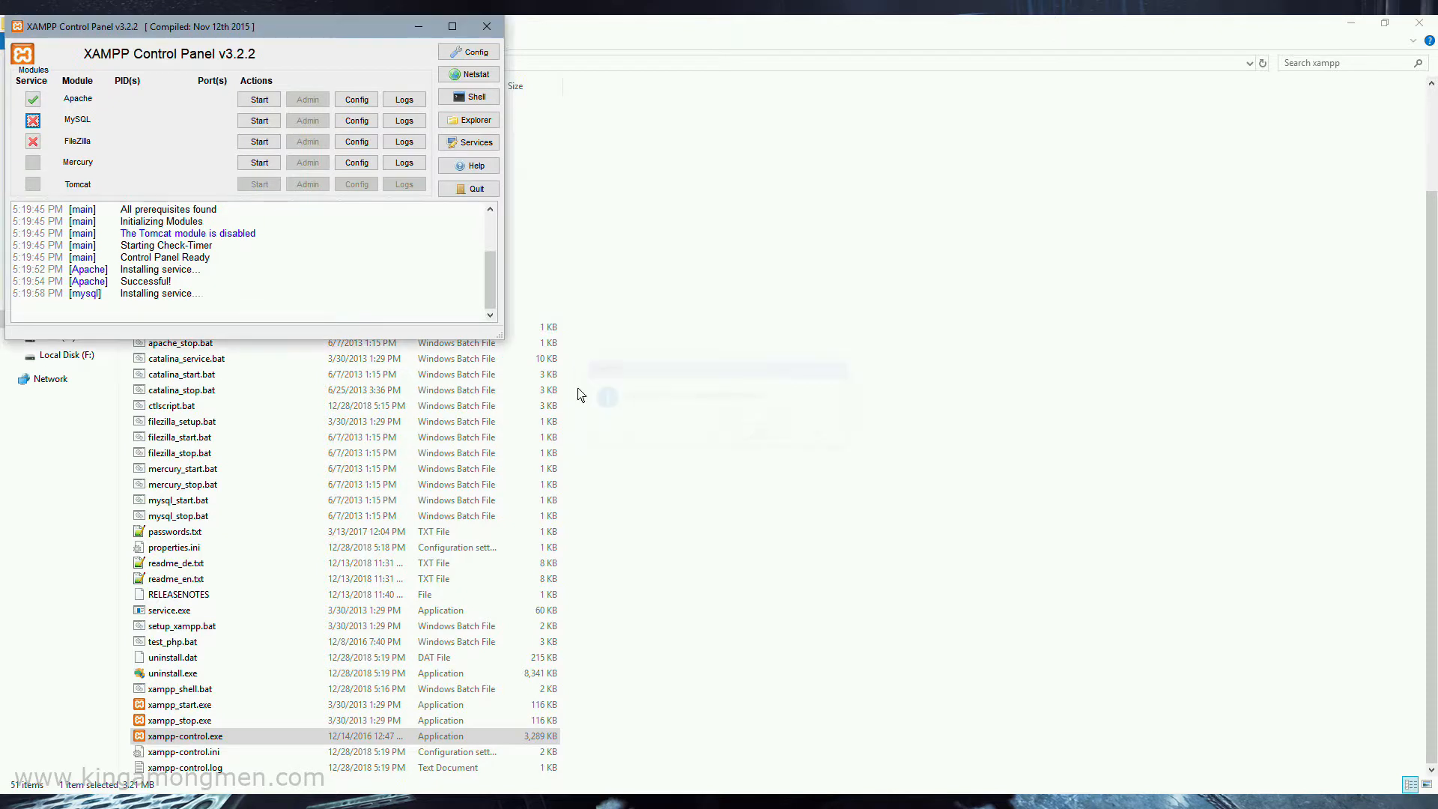
{"action": "left_click", "coordinate": [33, 142]}
{"action": "left_click", "coordinate": [760, 431]}
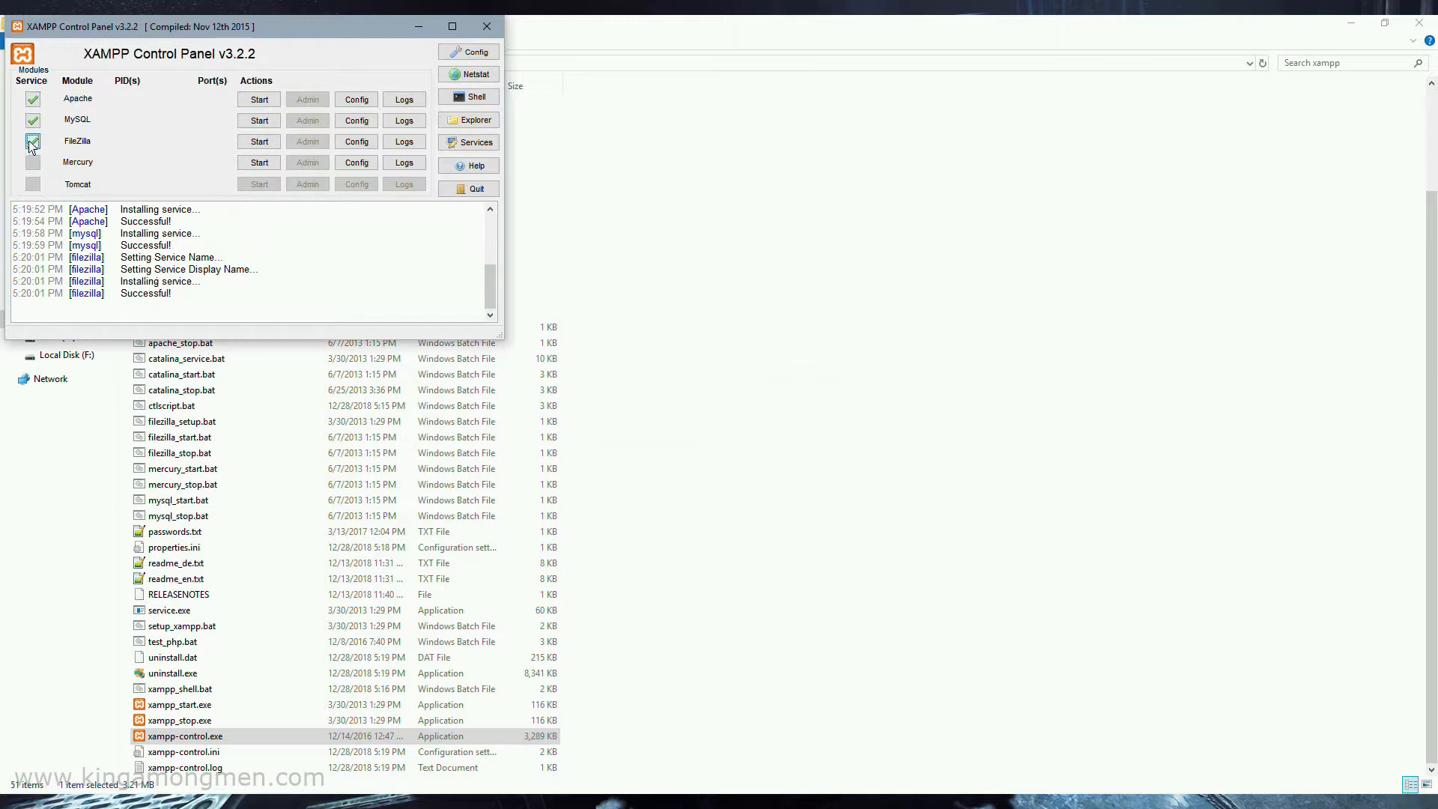
Start the Apache, MySQL and FileZilla services, and minimize the XAMPP Control Panel
{"action": "left_click", "coordinate": [271, 100]}
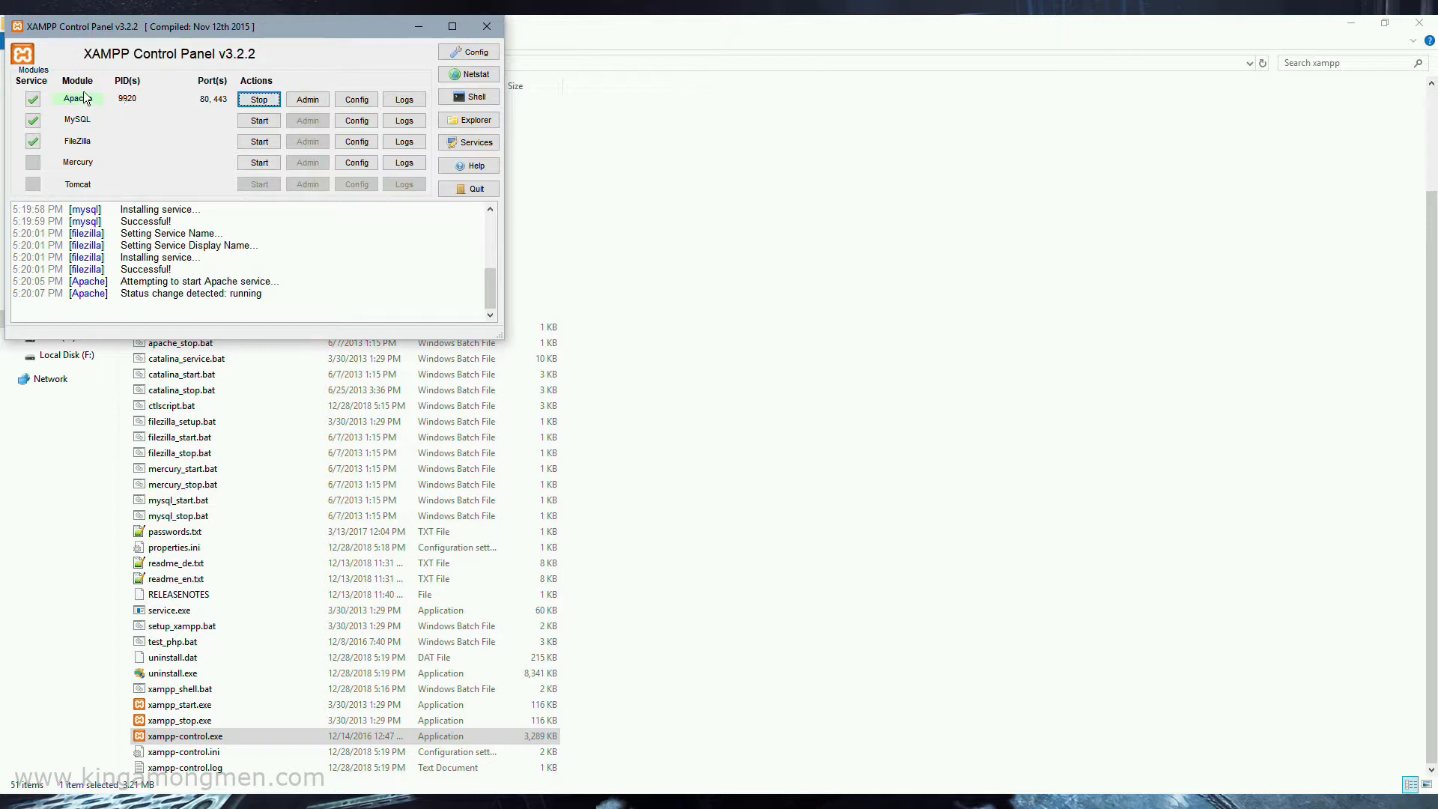
{"action": "left_click", "coordinate": [260, 122]}
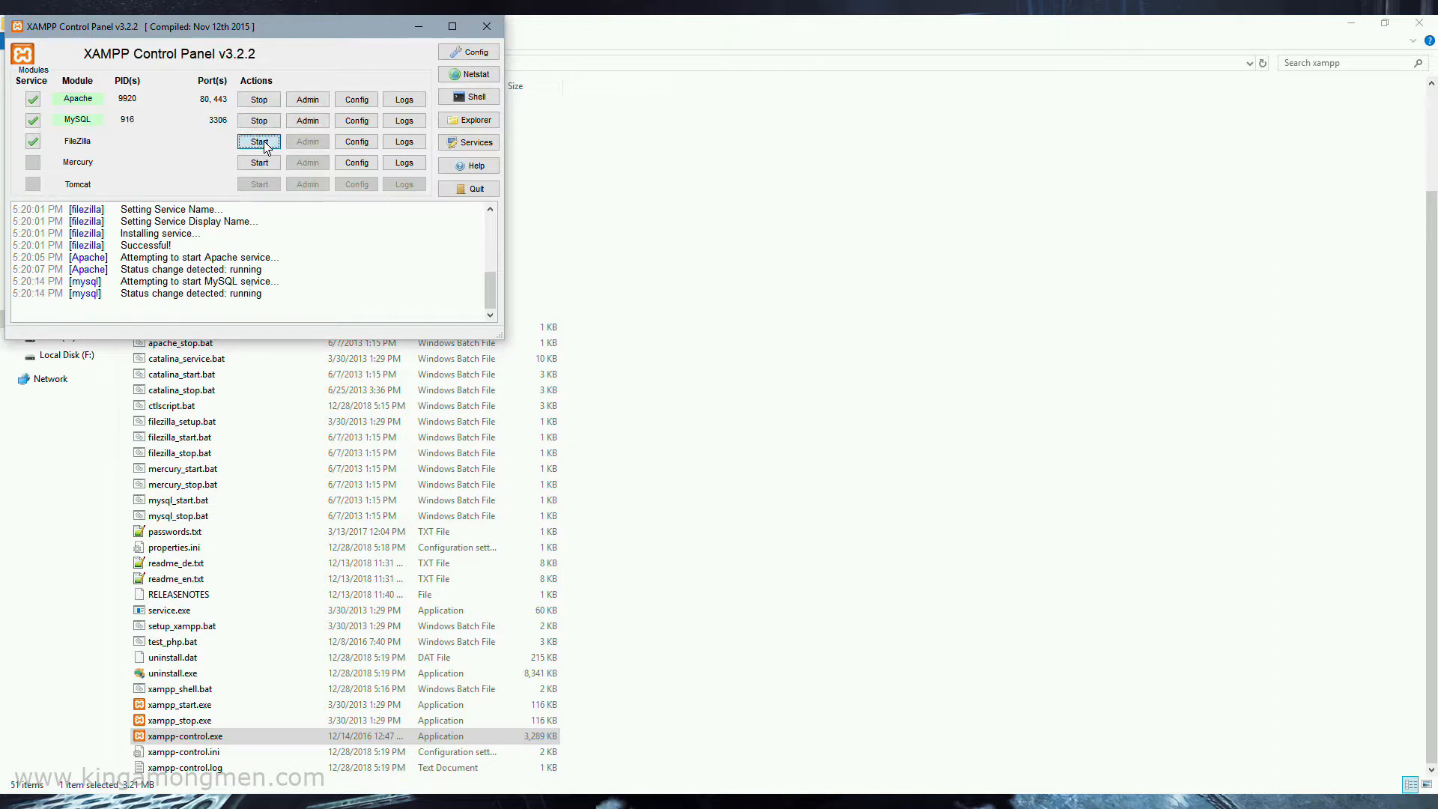
{"action": "left_click", "coordinate": [259, 143]}
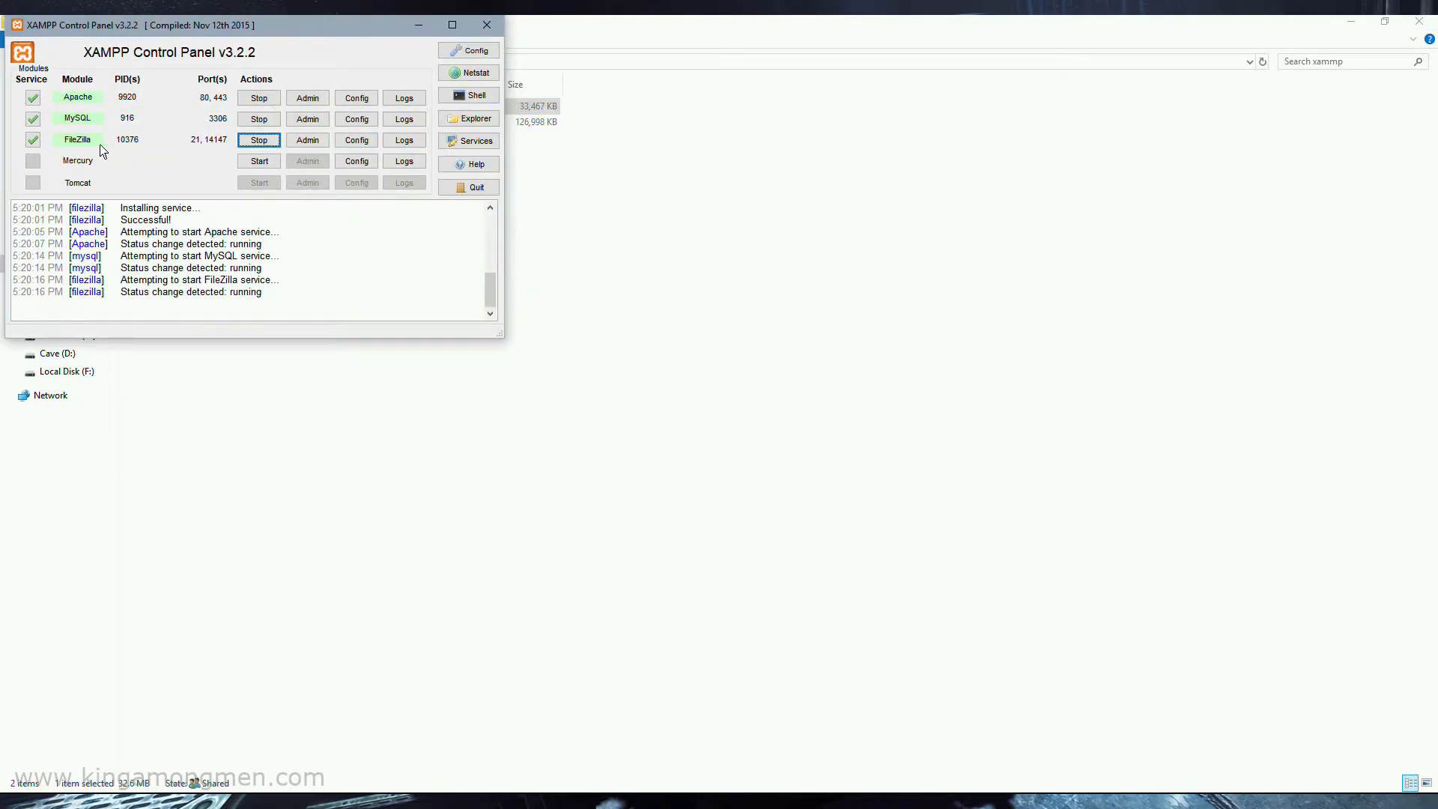
{"action": "left_click", "coordinate": [420, 27]}
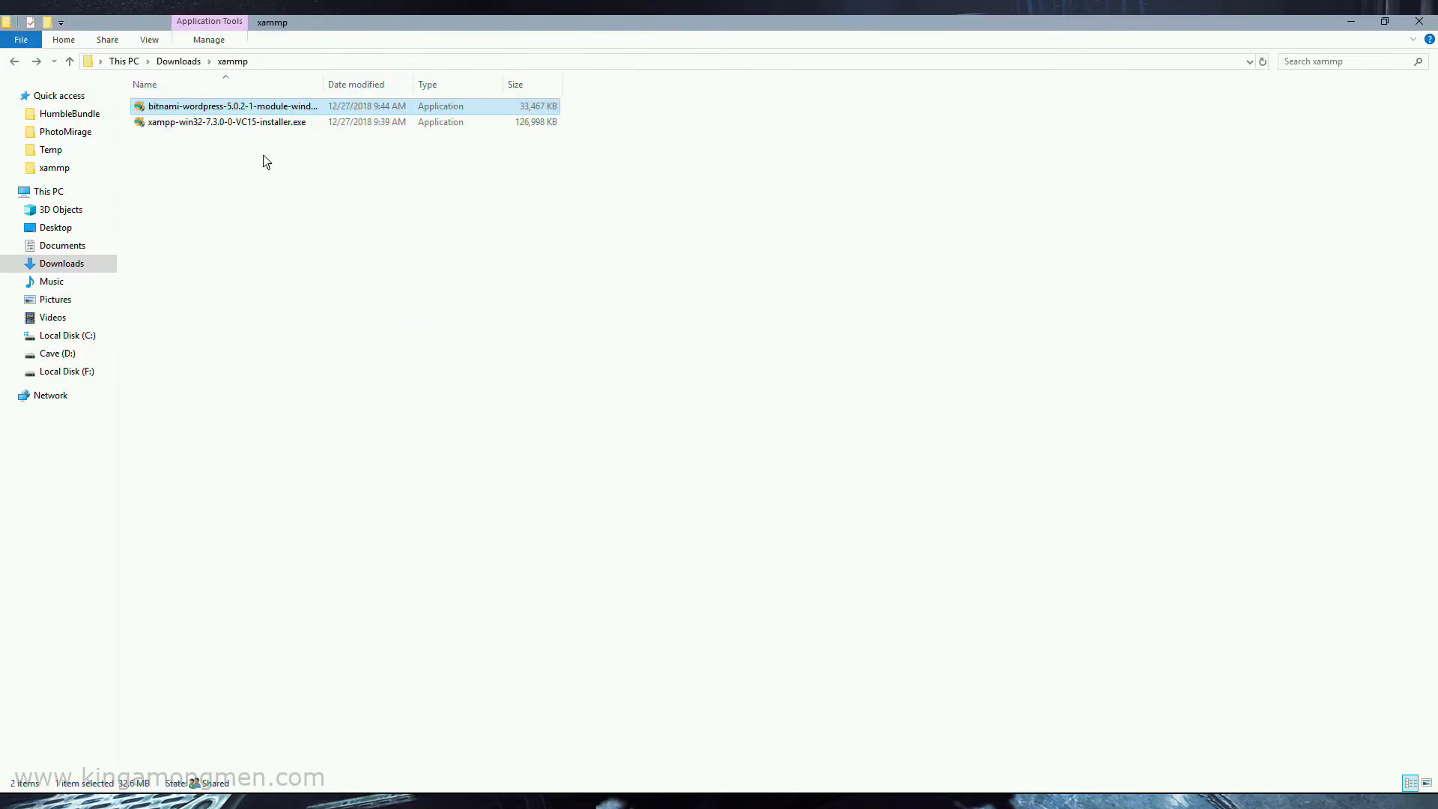
Launch the Bitnami WordPress 5.0.2-1 module installer and accept C:\xampp as its installation folder
{"action": "double_click", "coordinate": [235, 106]}
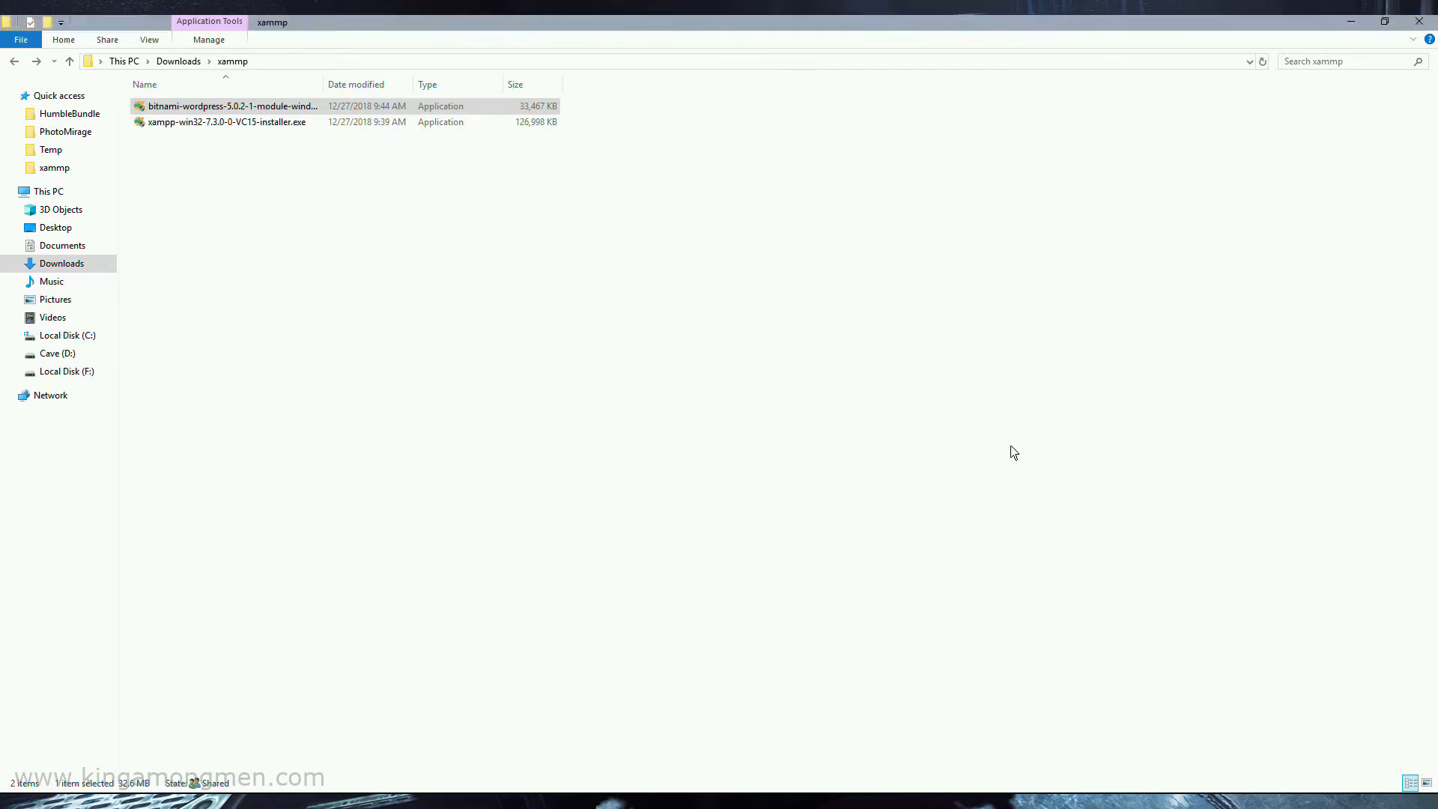
{"action": "left_click", "coordinate": [698, 424]}
{"action": "left_click", "coordinate": [815, 557]}
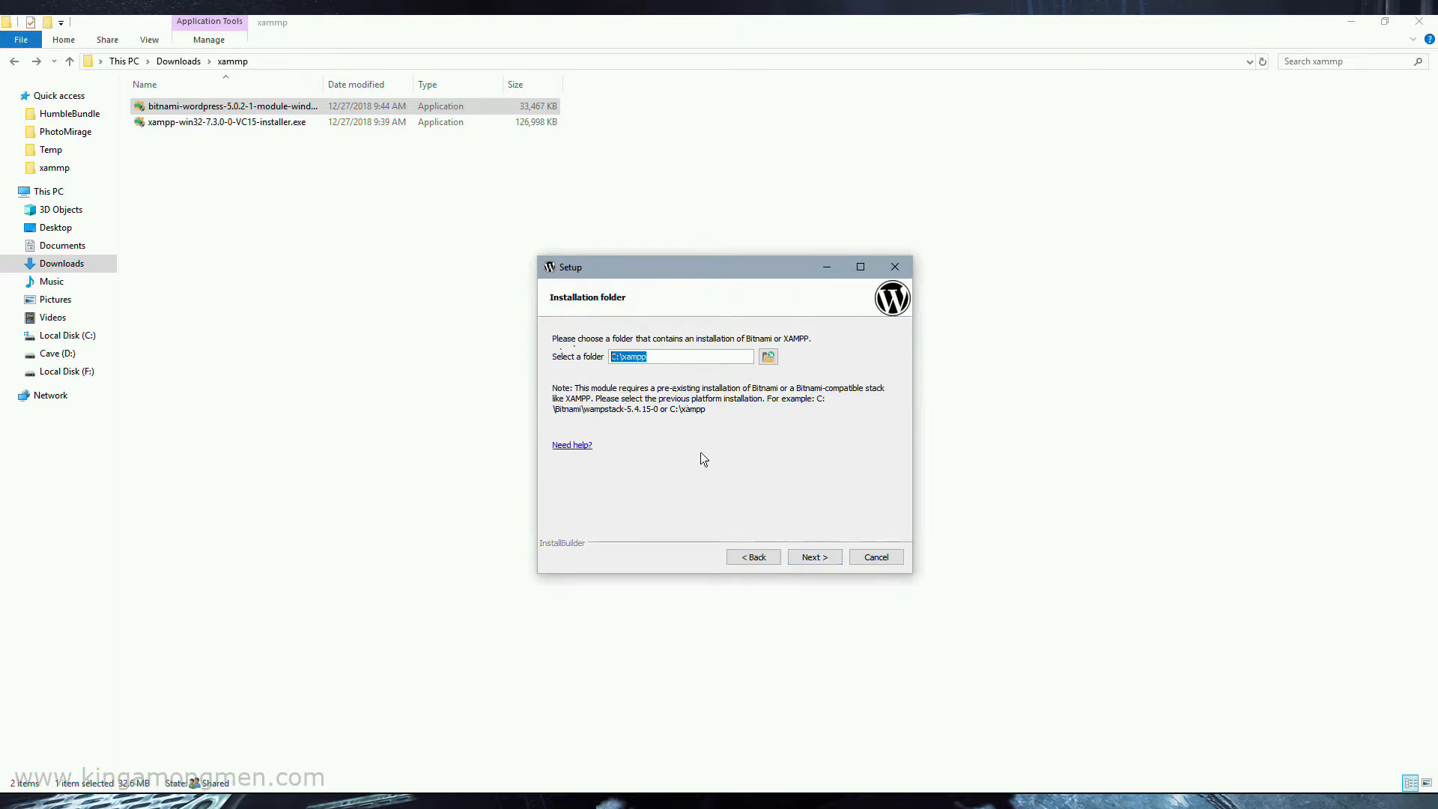
{"action": "left_click", "coordinate": [827, 558]}
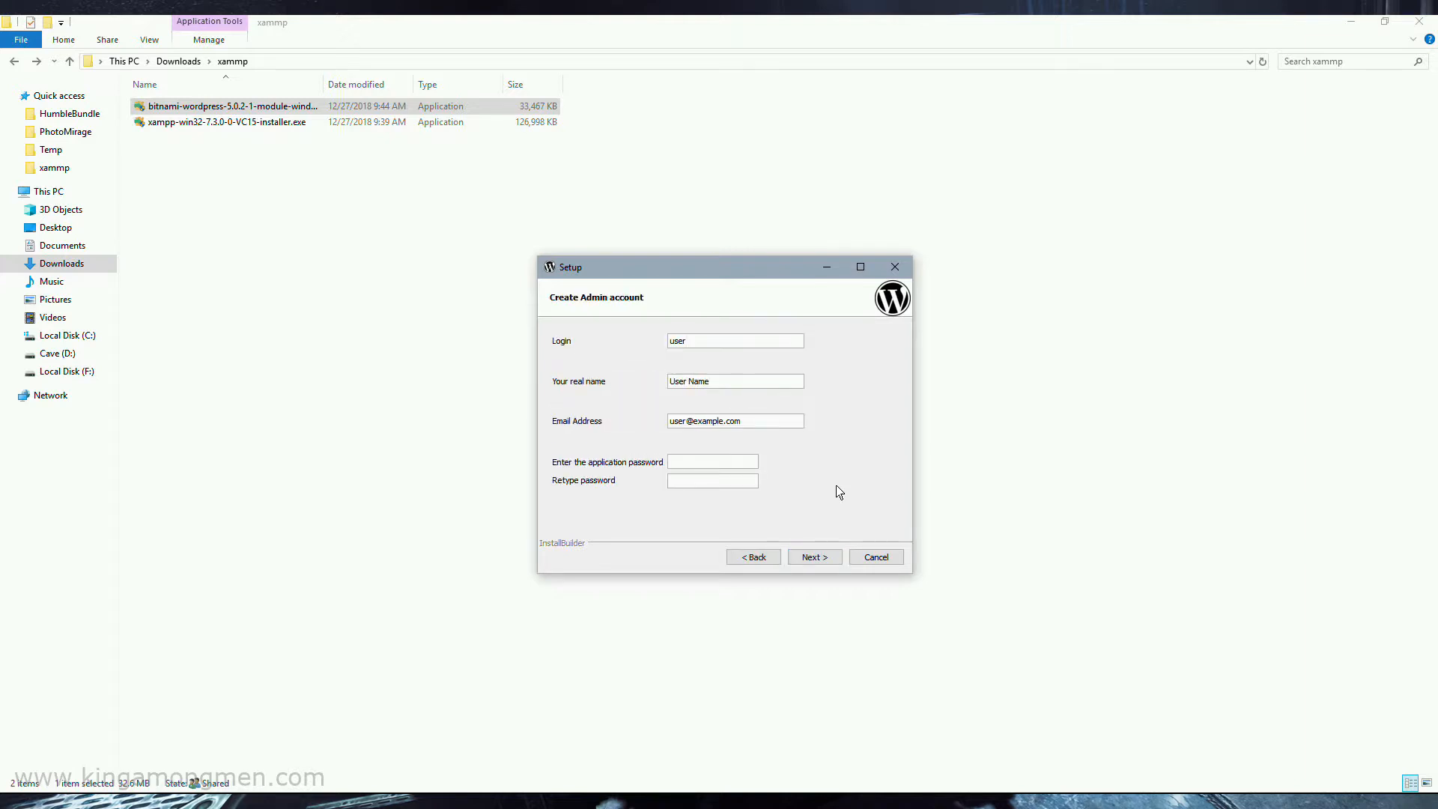
Keep the default admin login, real name and email, and enter and confirm the application password
{"action": "key", "text": "Tab"}
{"action": "key", "text": "Tab"}
{"action": "key", "text": "Tab"}
{"action": "left_click", "coordinate": [816, 557]}
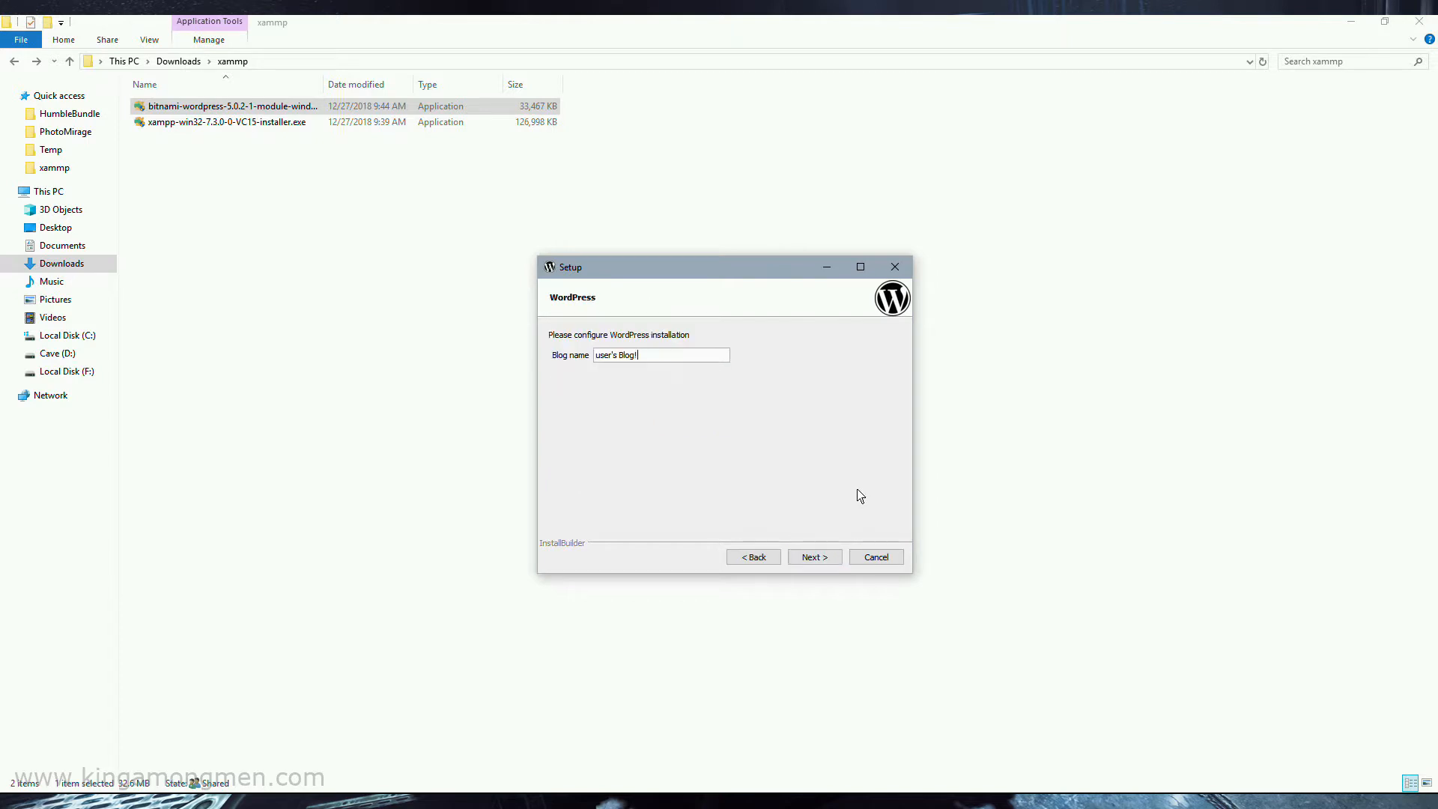
Keep "user's Blog!" as the blog name, leave mail support off, and opt out of launching WordPress in the cloud with Bitnami
{"action": "left_click", "coordinate": [817, 558]}
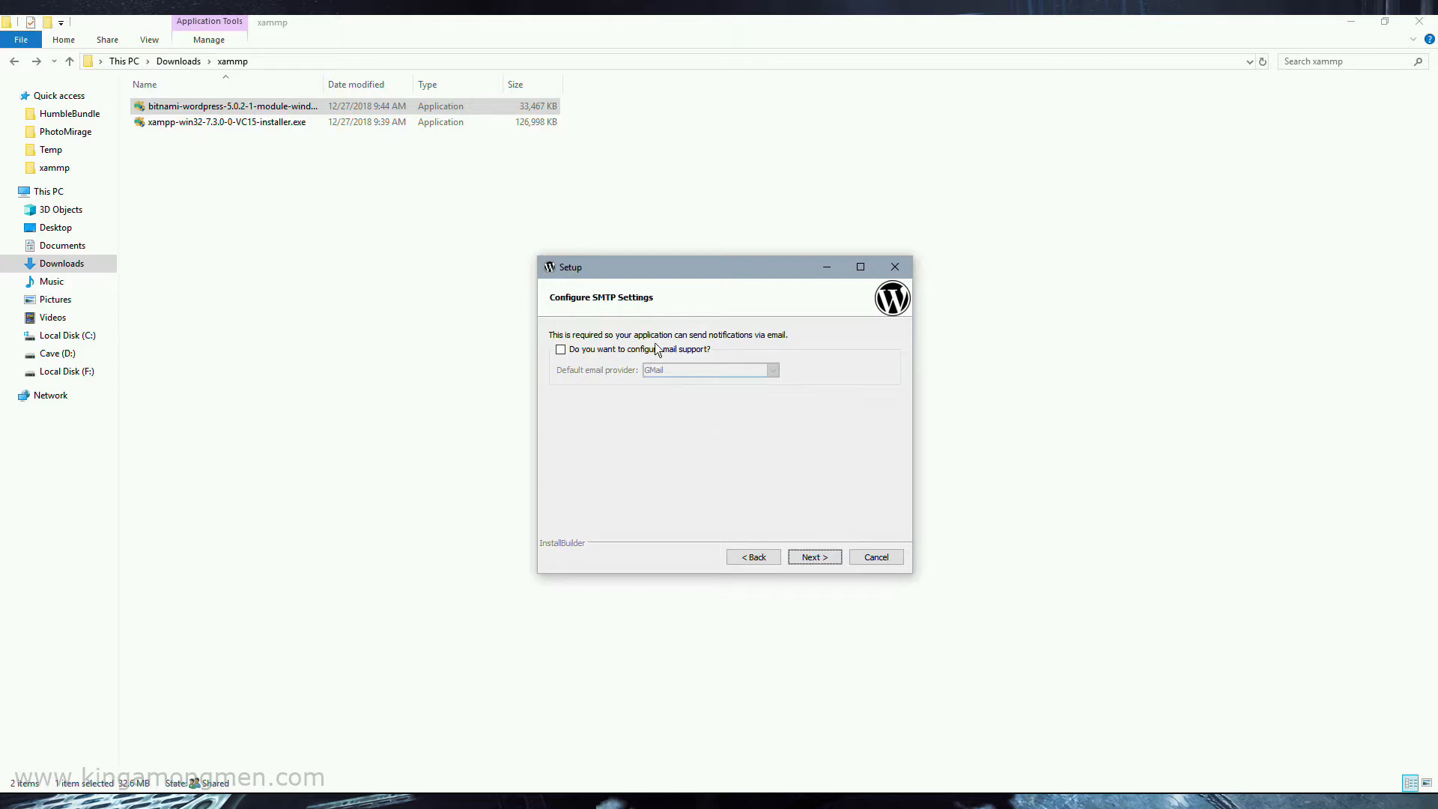
{"action": "left_click", "coordinate": [815, 558]}
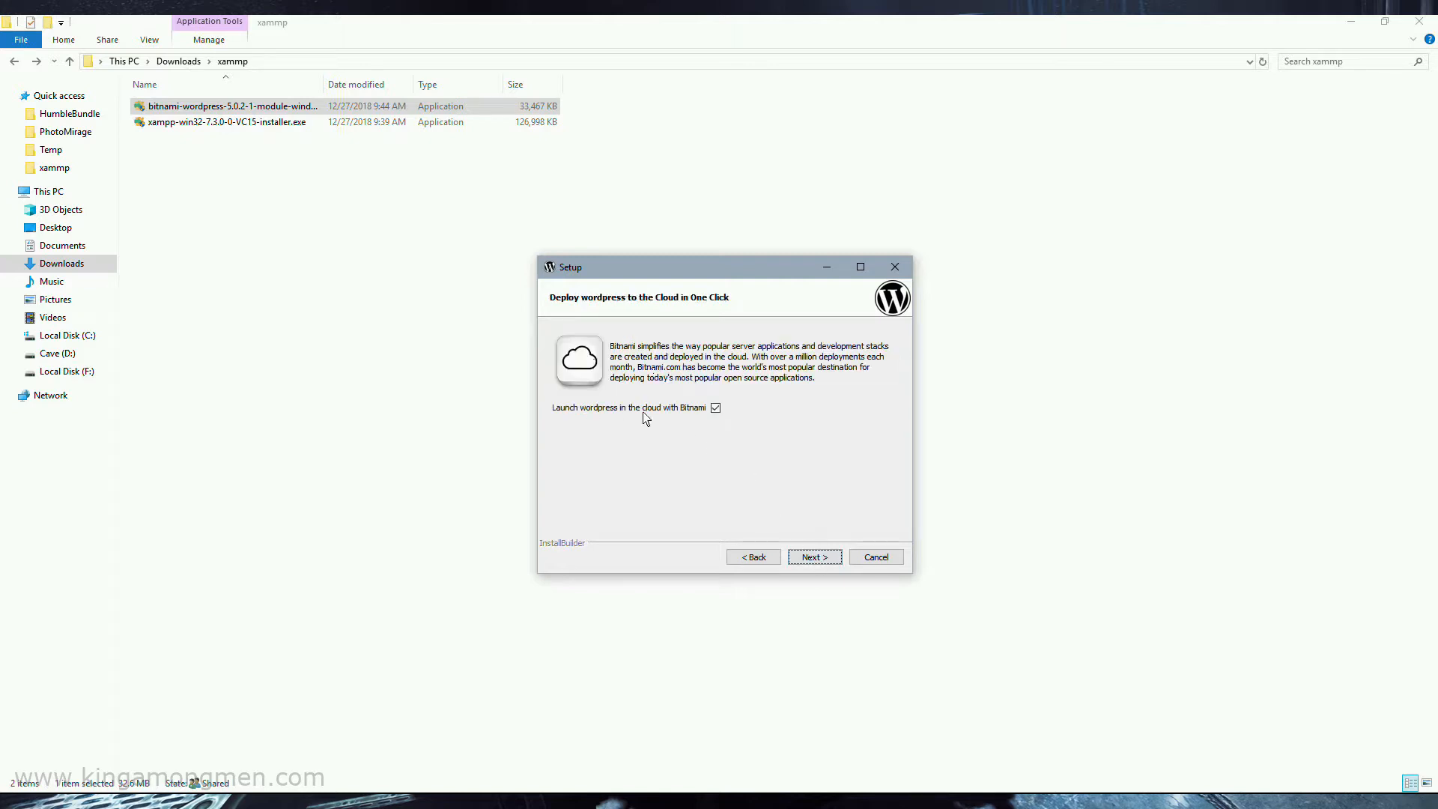
{"action": "left_click", "coordinate": [715, 408]}
{"action": "left_click", "coordinate": [812, 552]}
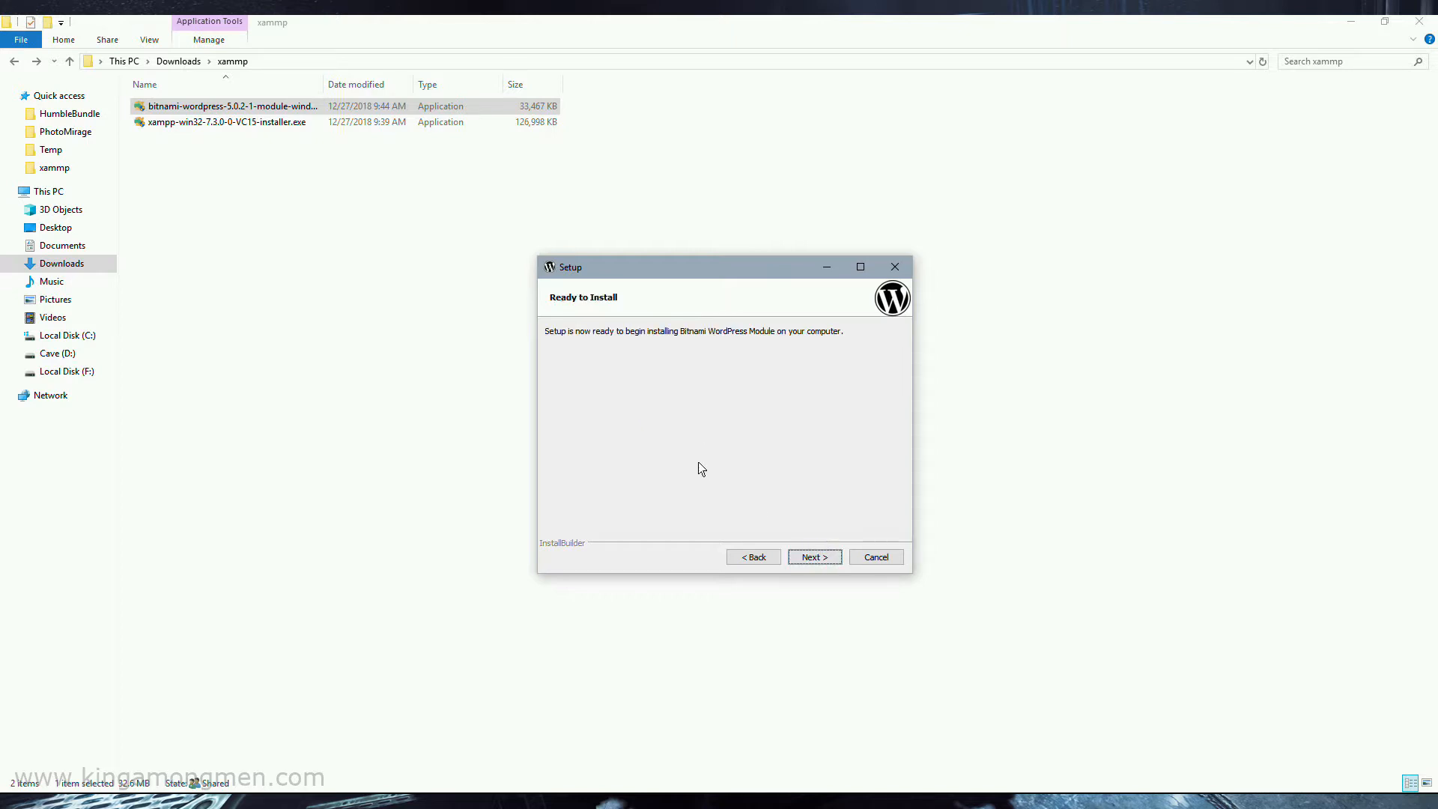
Install the Bitnami WordPress Module and finish the wizard with launching the module enabled
{"action": "left_click", "coordinate": [824, 558]}
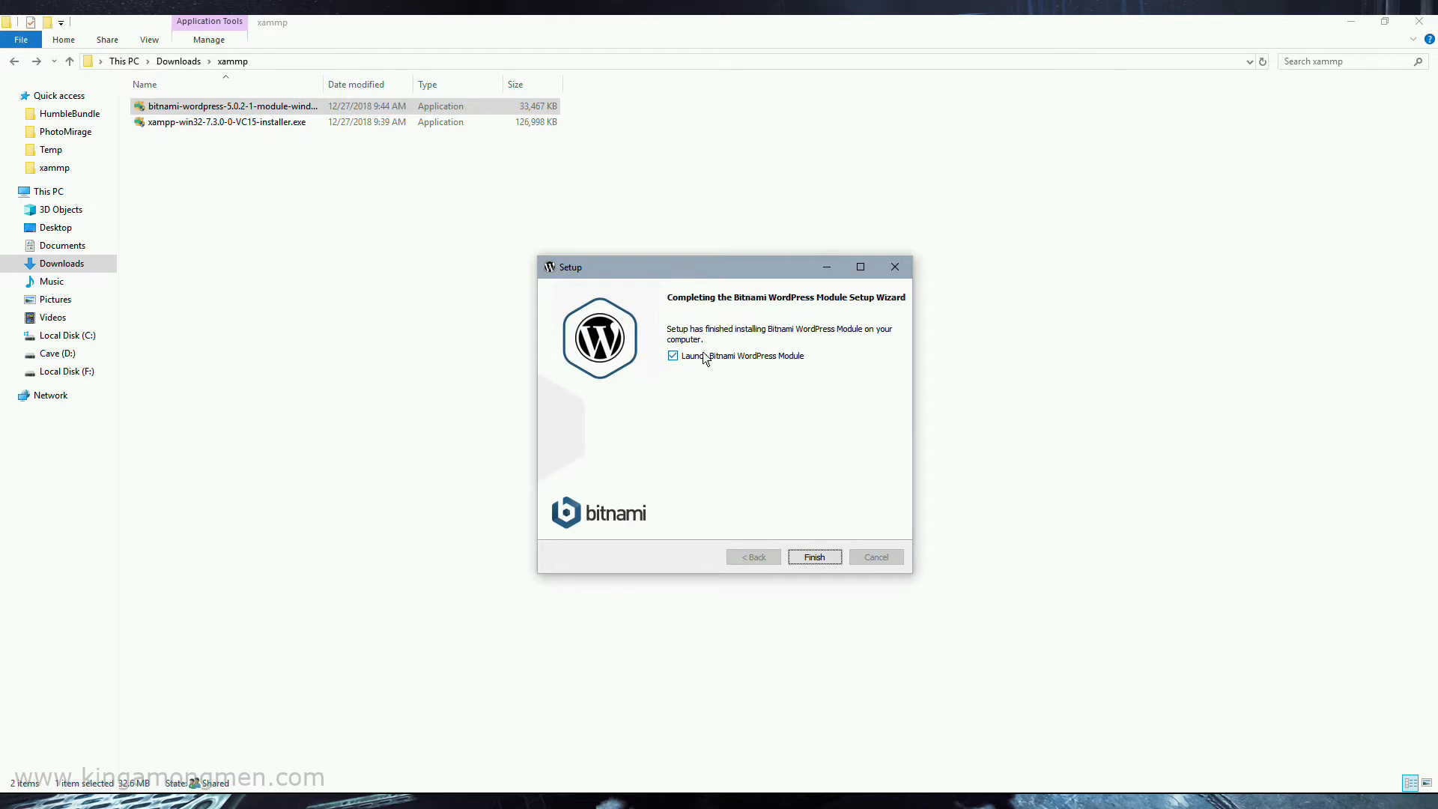
{"action": "left_click", "coordinate": [823, 555]}
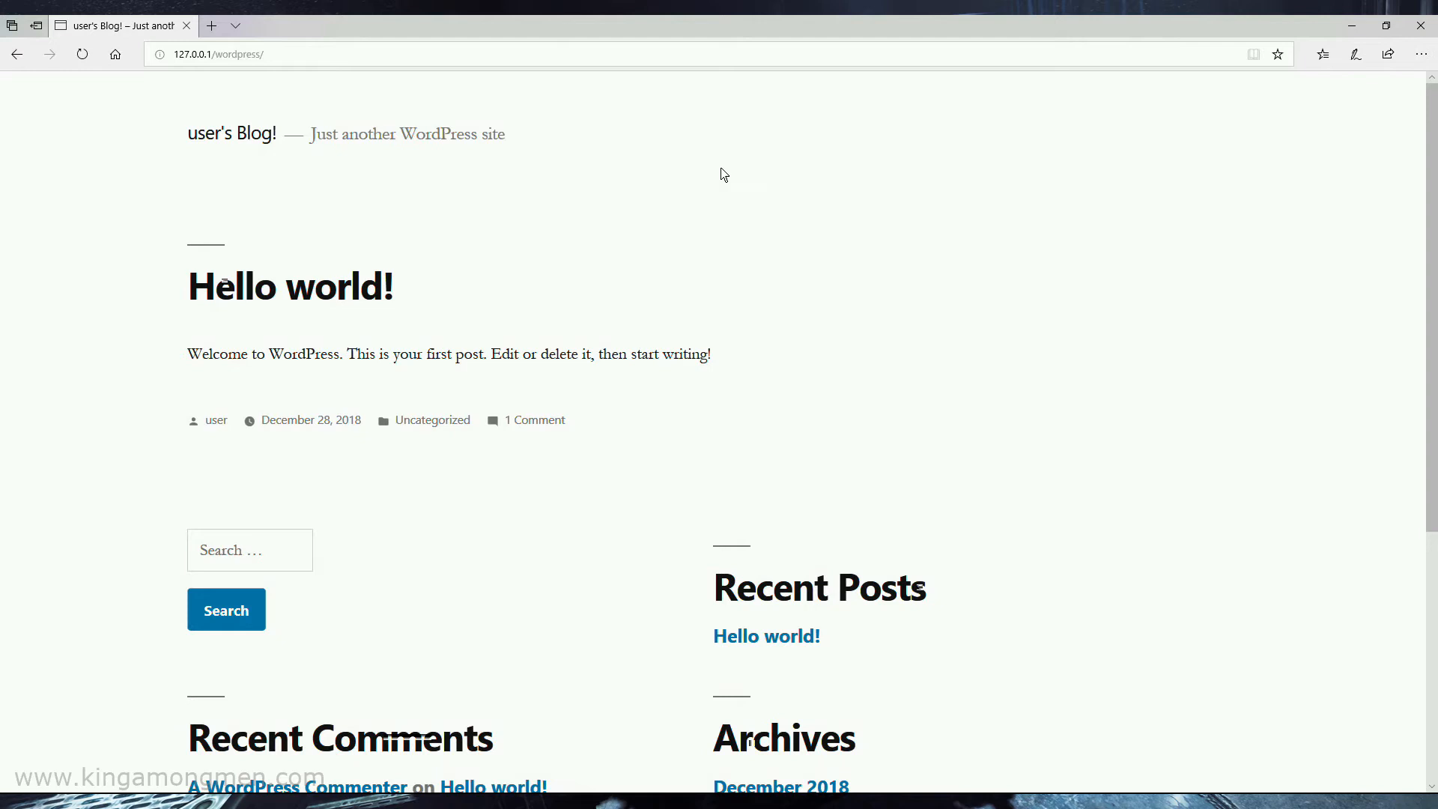
Examine the local WordPress site's address in the browser
{"action": "left_click", "coordinate": [530, 55]}
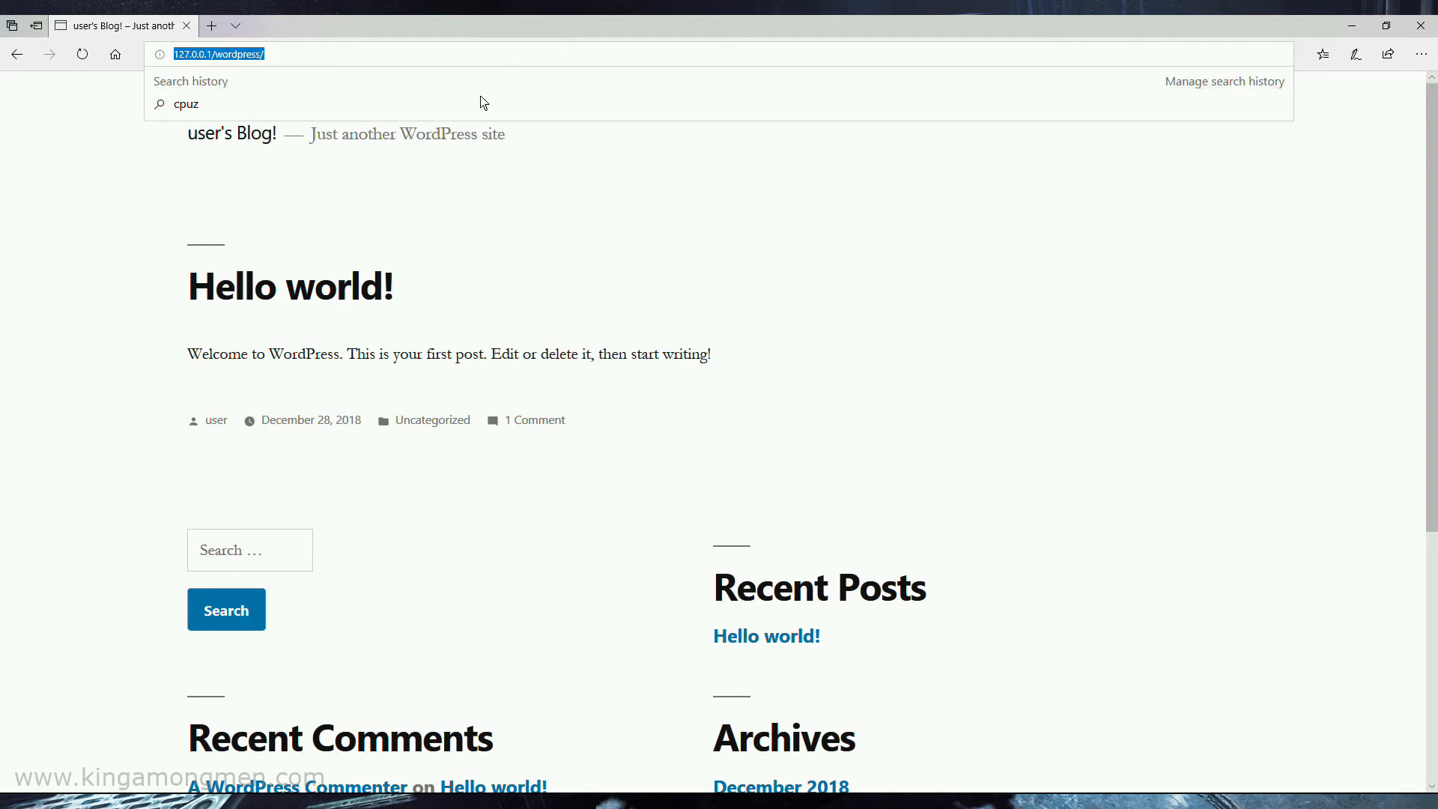
{"action": "left_click", "coordinate": [280, 57]}
{"action": "left_click_drag", "start_coordinate": [213, 55], "coordinate": [161, 57]}
{"action": "left_click", "coordinate": [646, 249]}
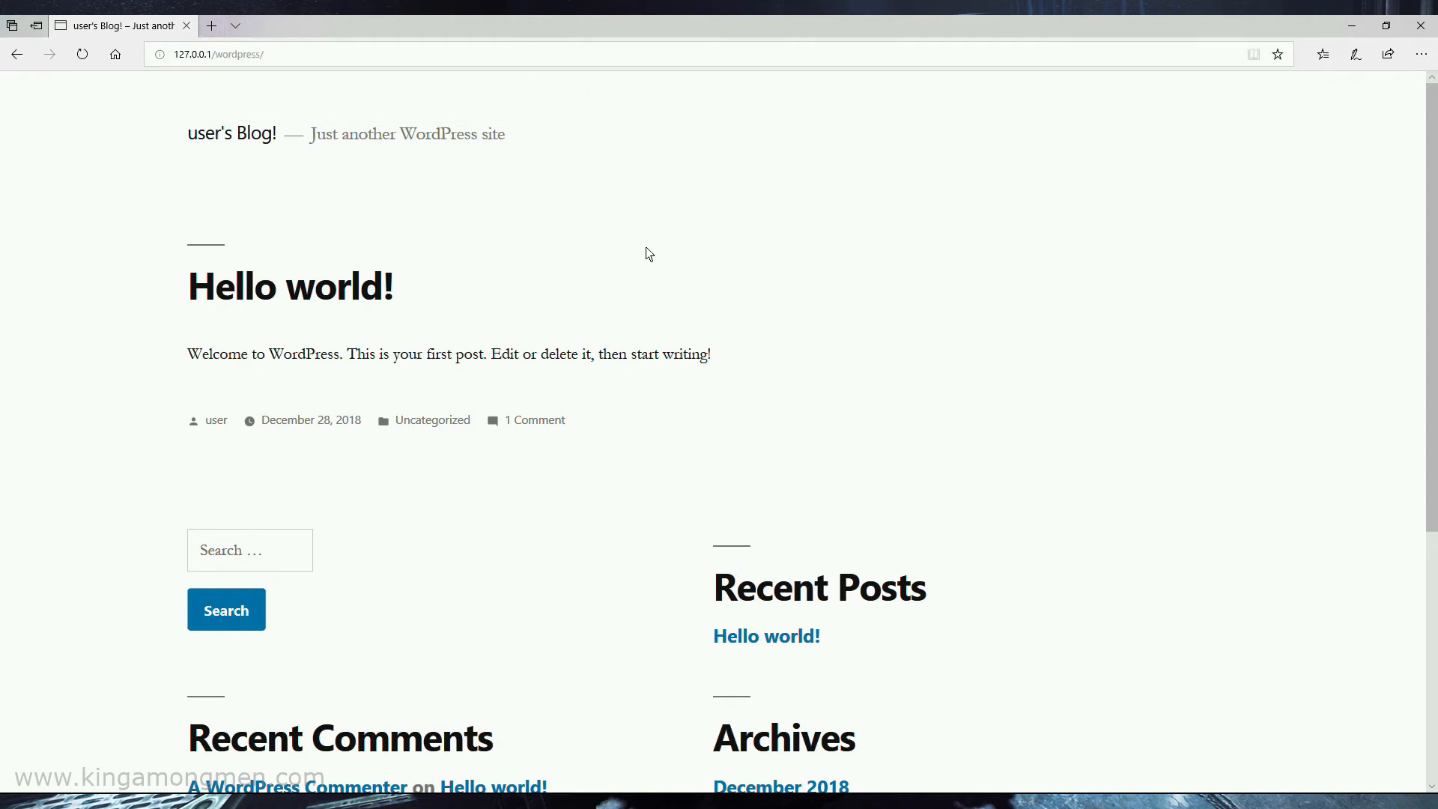
Look over the blog's front page and open the WordPress admin address 127.0.0.1/wordpress/admin
{"action": "scroll", "coordinate": [551, 307], "scroll_direction": "down", "scroll_amount": 5}
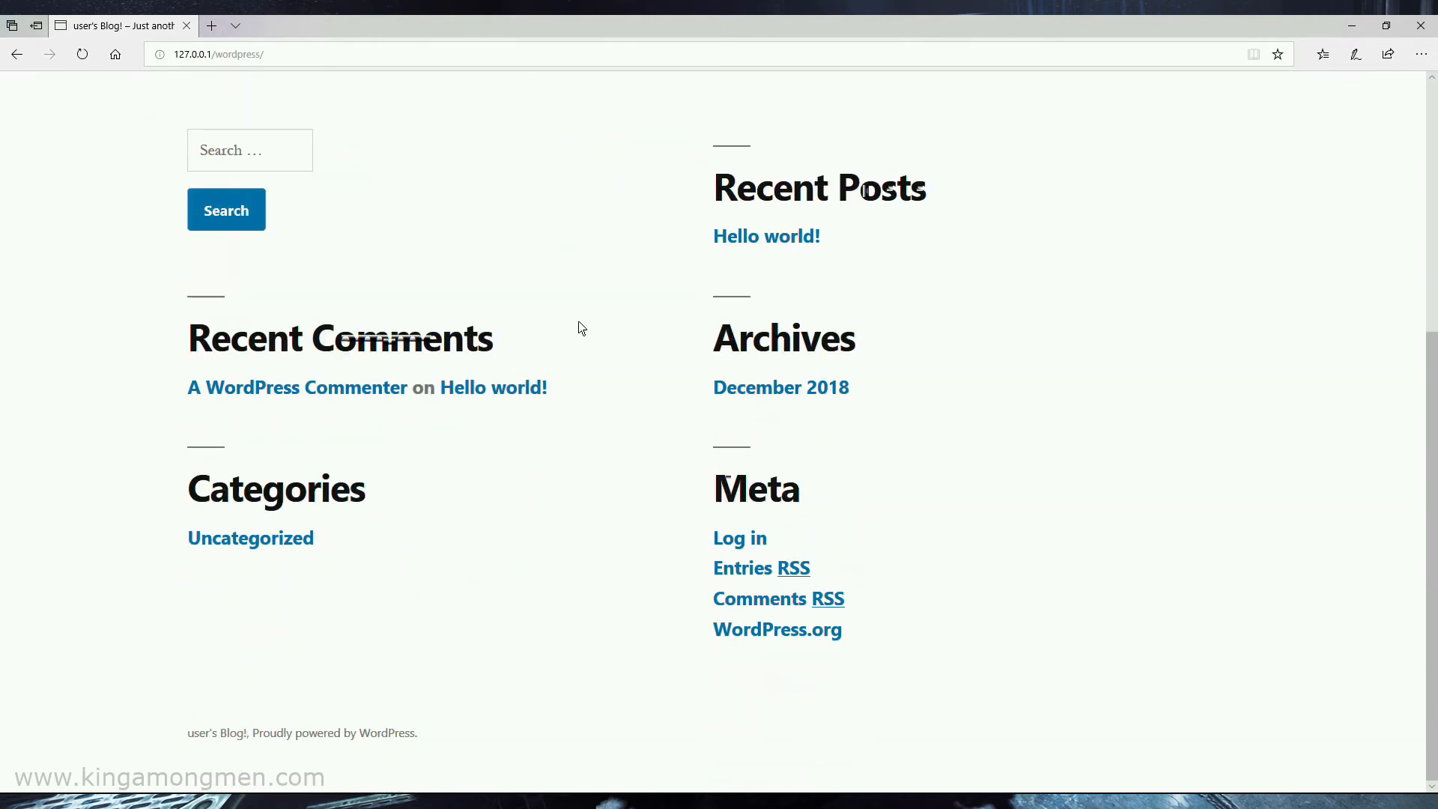
{"action": "scroll", "coordinate": [497, 536], "scroll_direction": "up", "scroll_amount": 5}
{"action": "left_click", "coordinate": [389, 58]}
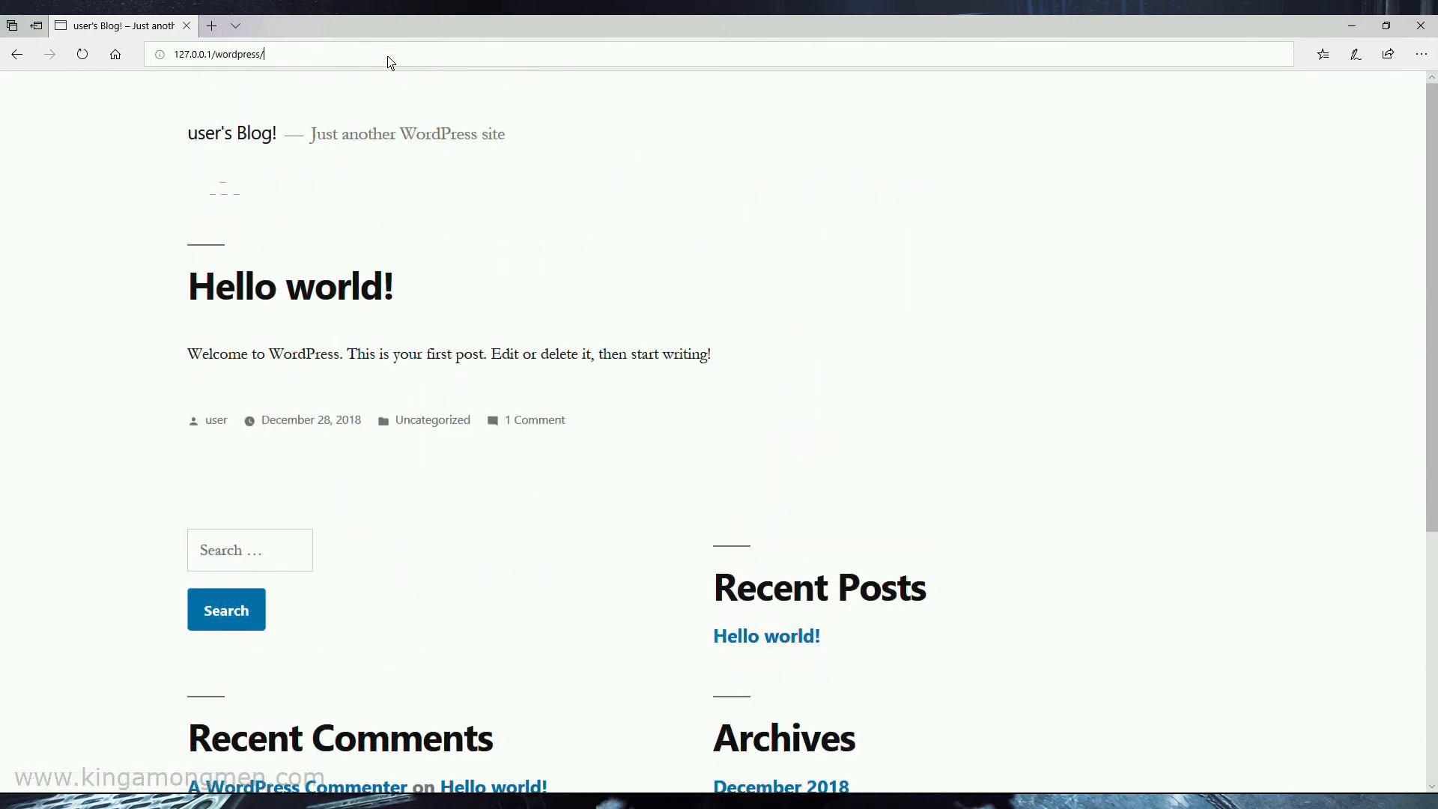
{"action": "type", "text": "admin"}
{"action": "key", "text": "Return"}
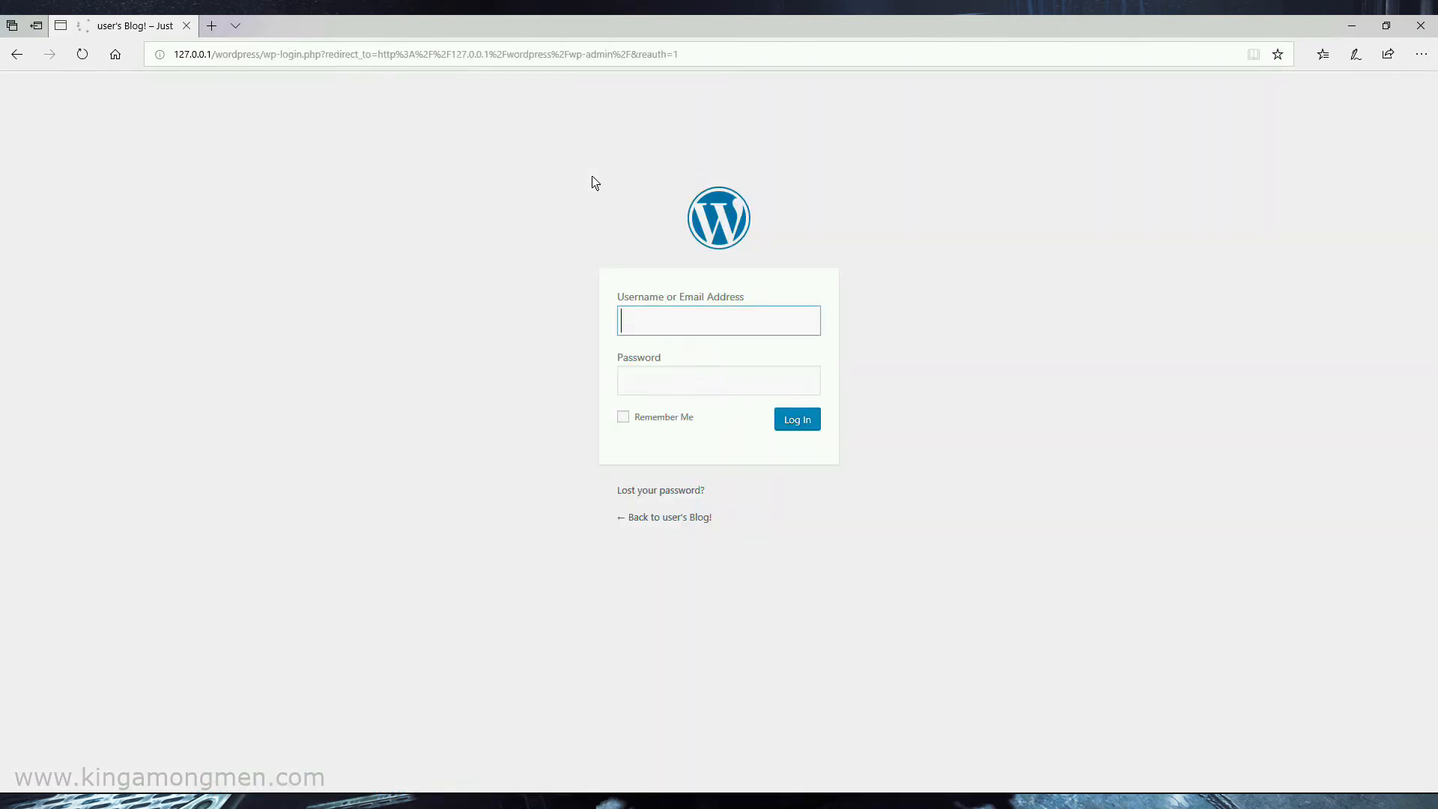
Log in to WordPress as "user" with the account password and dismiss the browser's offer to save it
{"action": "type", "text": "user"}
{"action": "key", "text": "Tab"}
{"action": "type", "text": "*******"}
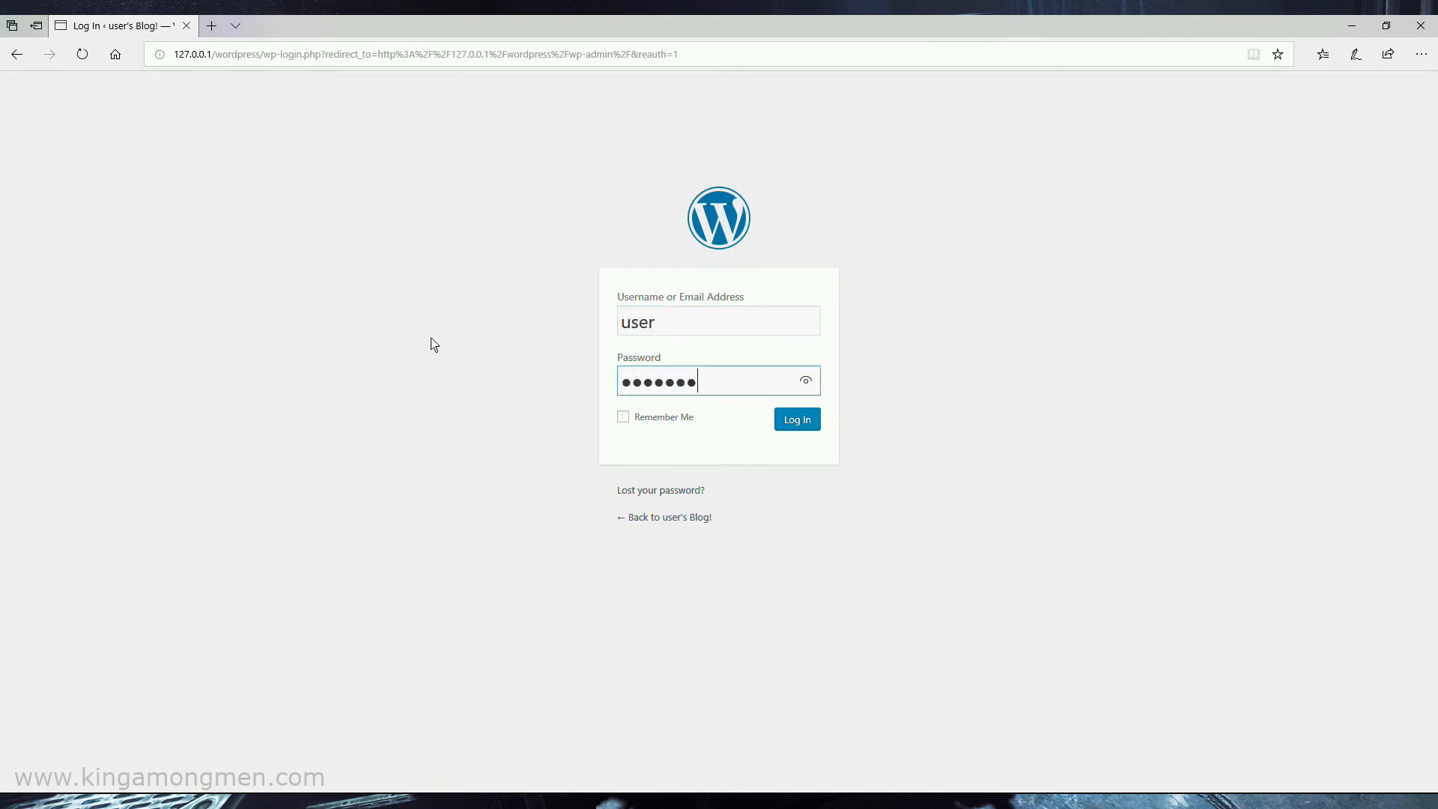
{"action": "type", "text": "**"}
{"action": "key", "text": "Return"}
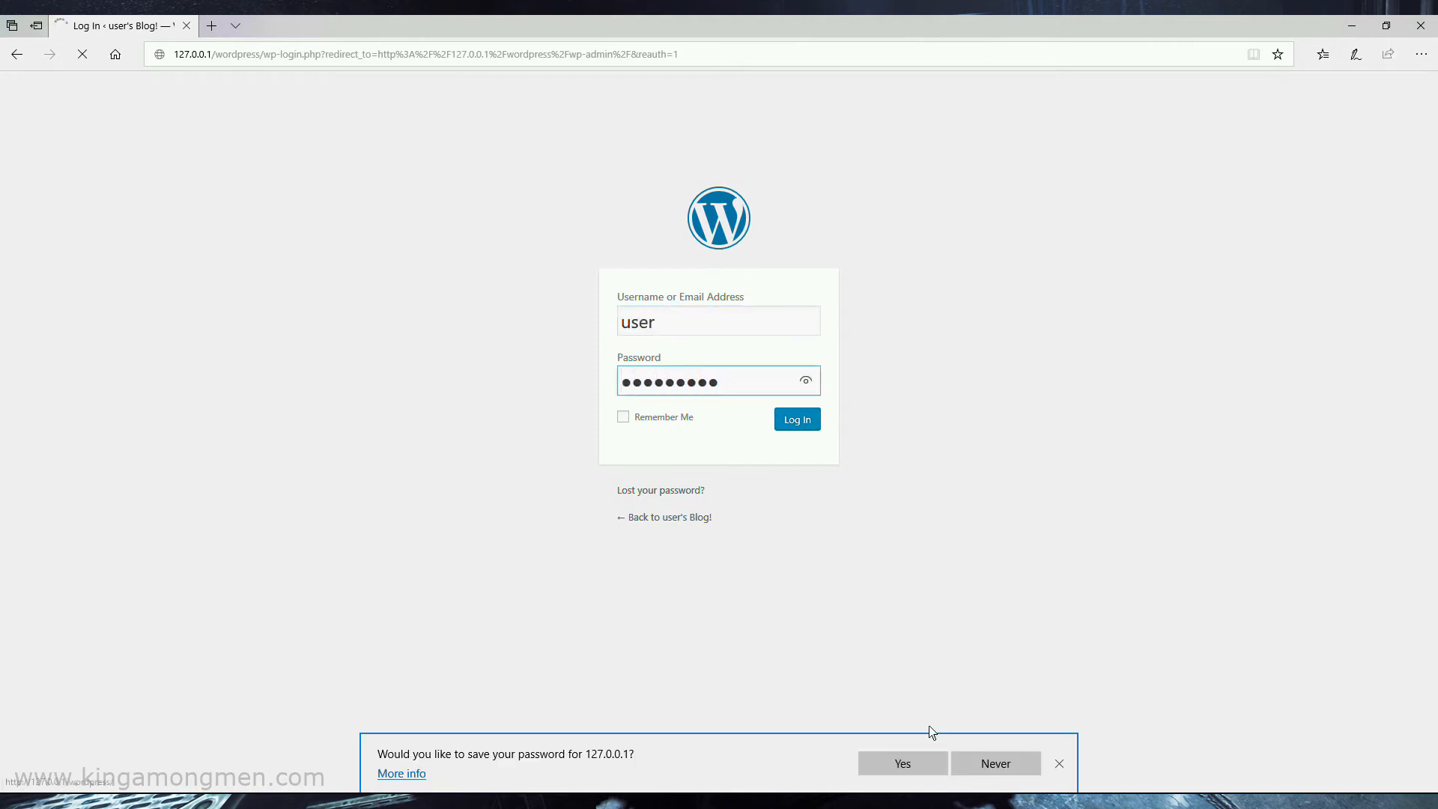
{"action": "left_click", "coordinate": [1059, 764]}
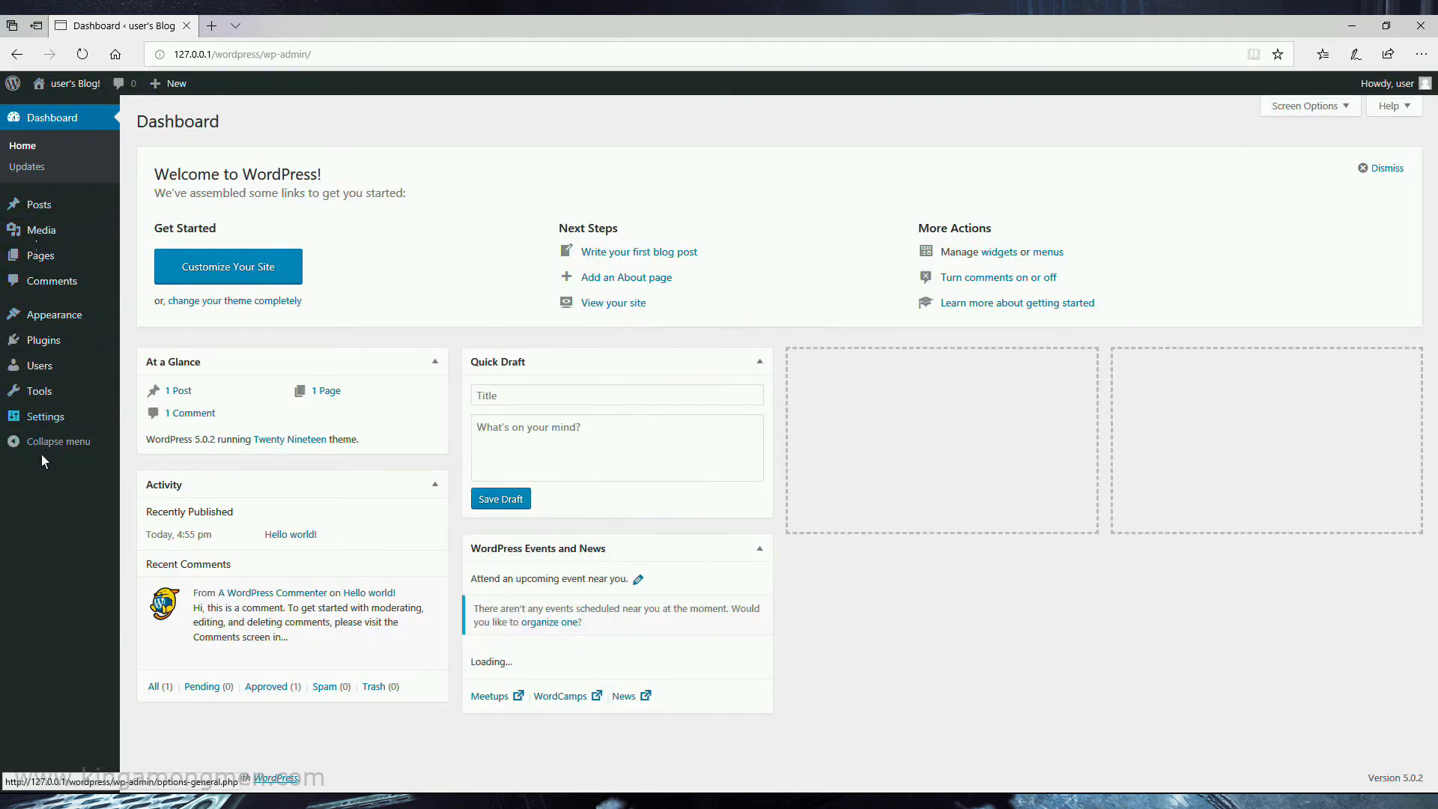
{"action": "mouse_move", "coordinate": [51, 206]}
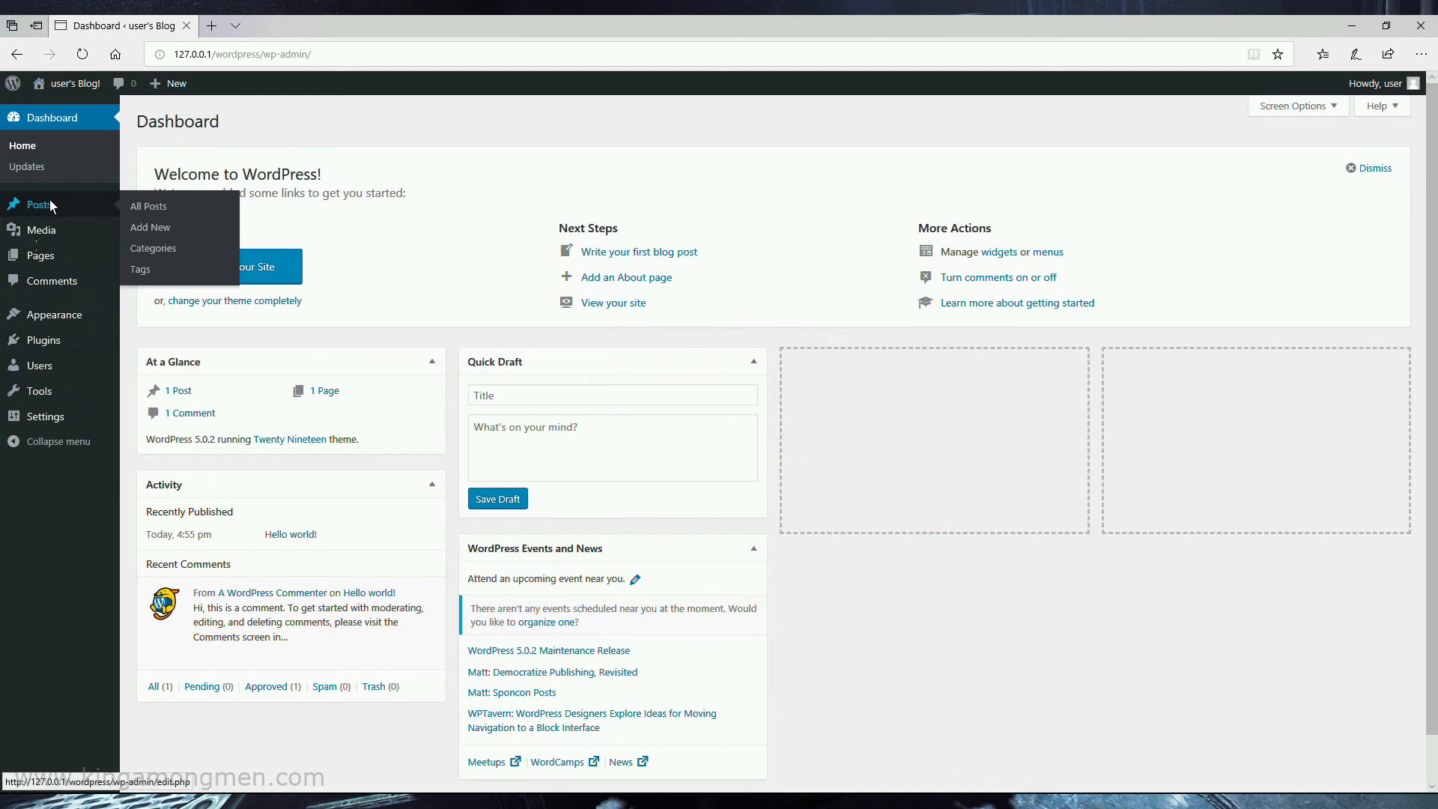